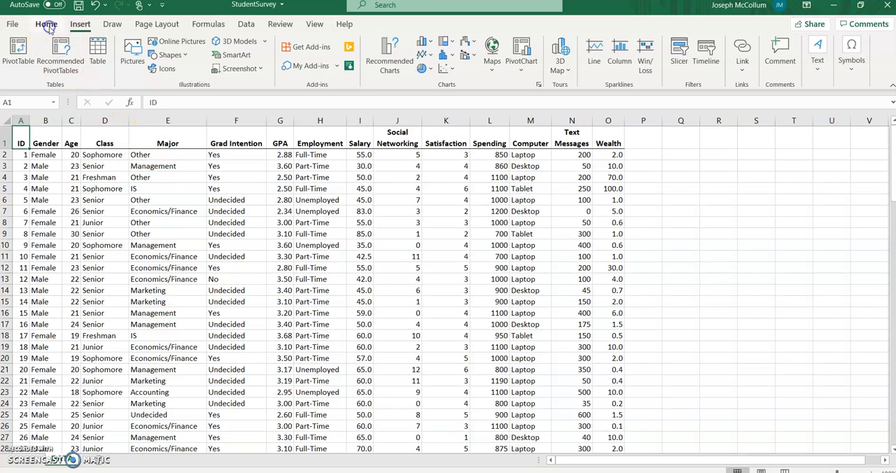
- Create a PivotTable on a new worksheet from the survey data range DATA!$A$1:$O$112
left_click(55, 30)
left_click(81, 27)
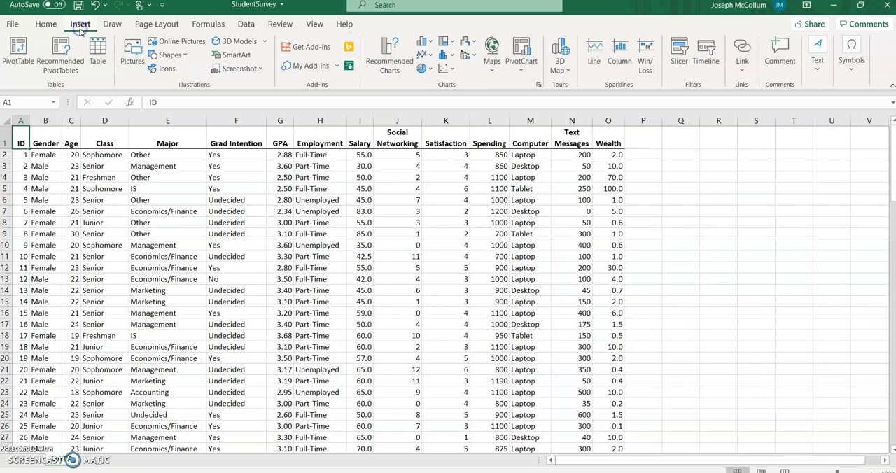
left_click(20, 50)
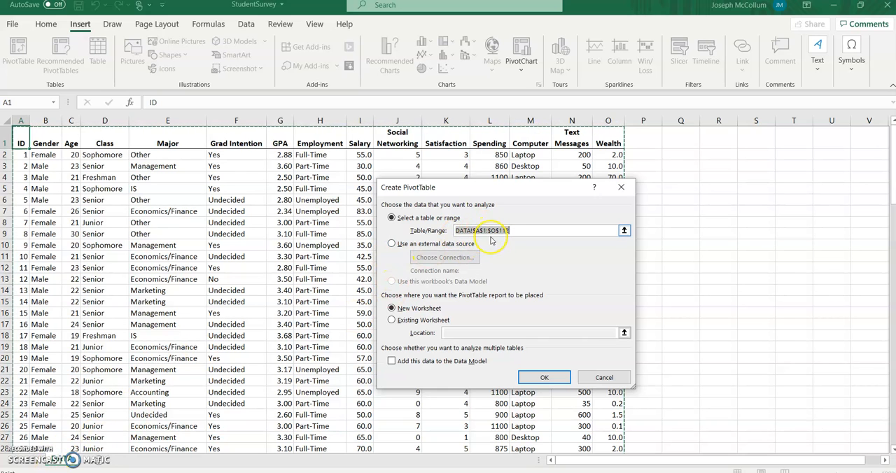
scroll(242, 280, "down", 2)
scroll(329, 299, "down", 20)
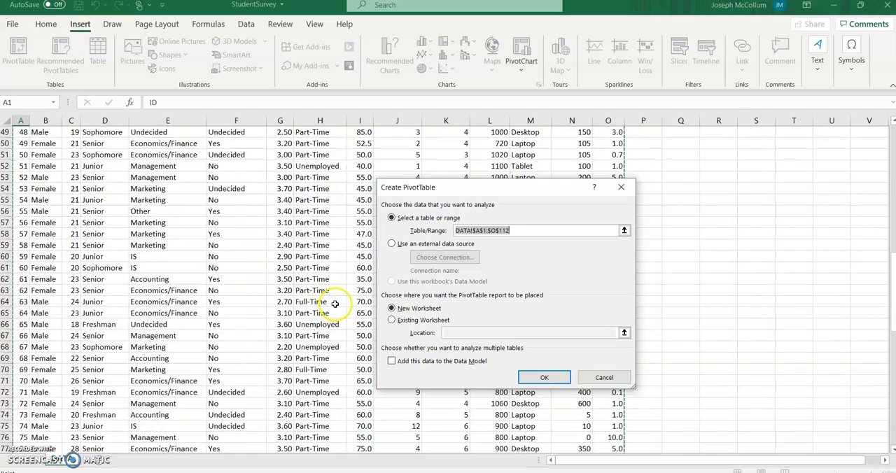
scroll(337, 298, "down", 2)
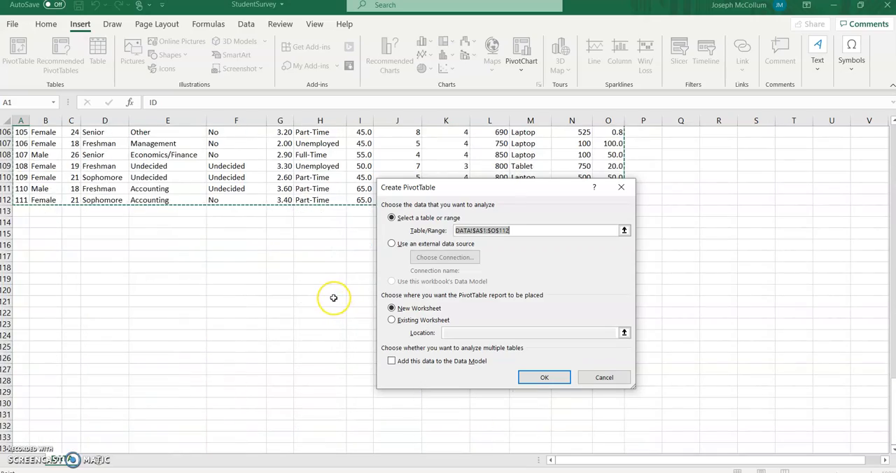
scroll(334, 298, "up", 19)
scroll(334, 299, "up", 16)
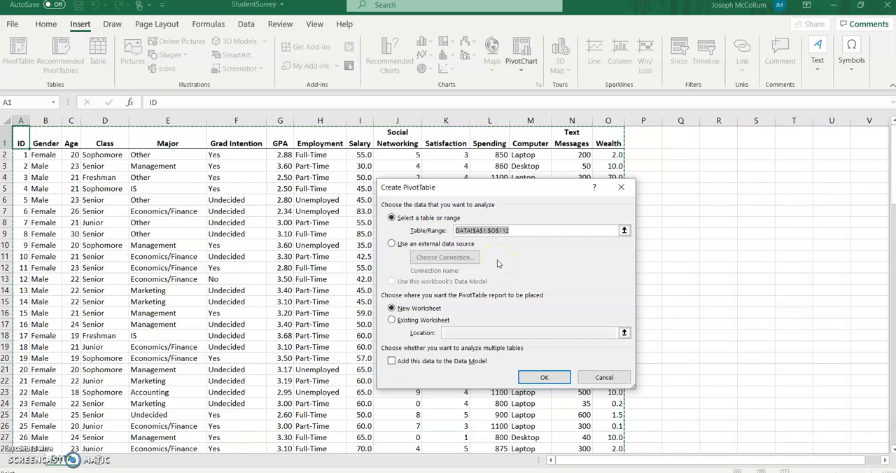
left_click(540, 378)
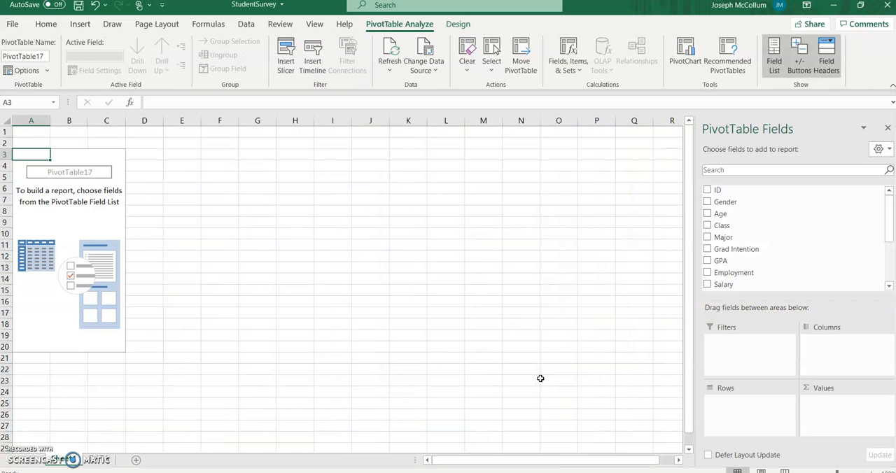
- Rename the new worksheet that holds the empty PivotTable
double_click(63, 458)
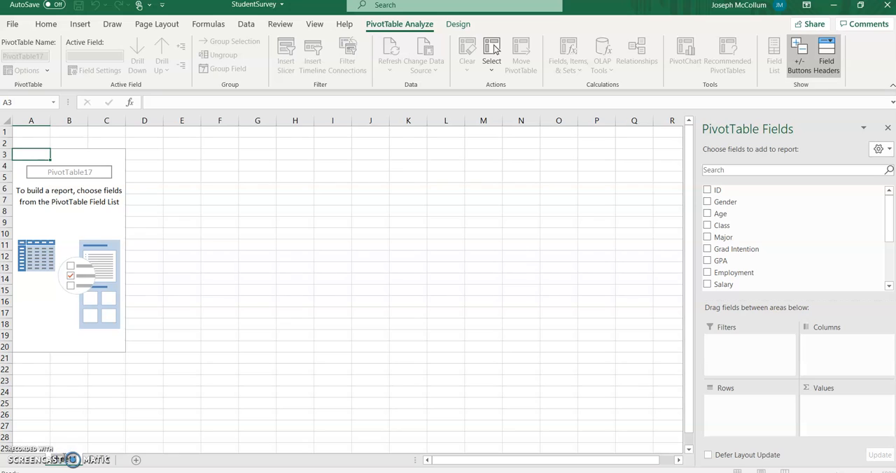
type("11")
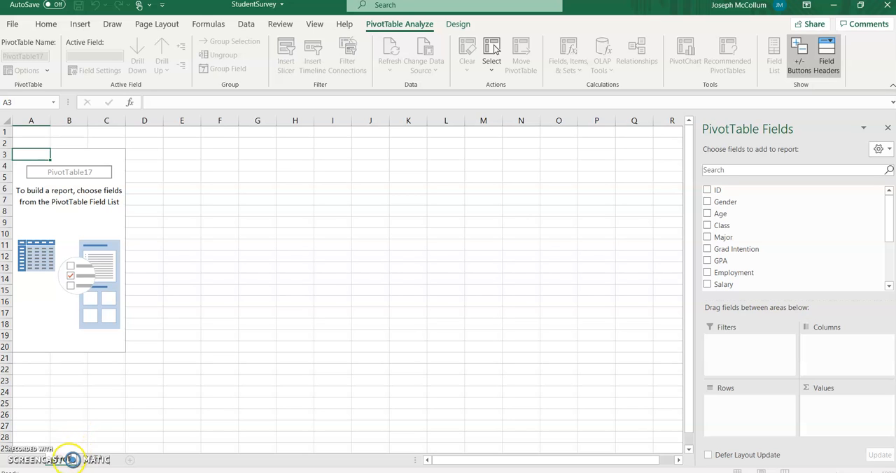
left_click(178, 425)
left_click(102, 461)
left_click(64, 465)
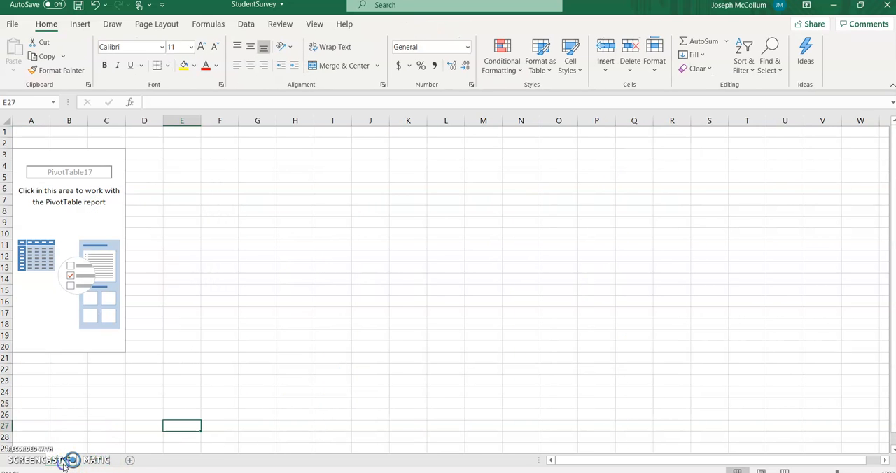
- Add another blank worksheet before the DATA sheet and rename it Graphs
left_click(131, 460)
double_click(105, 460)
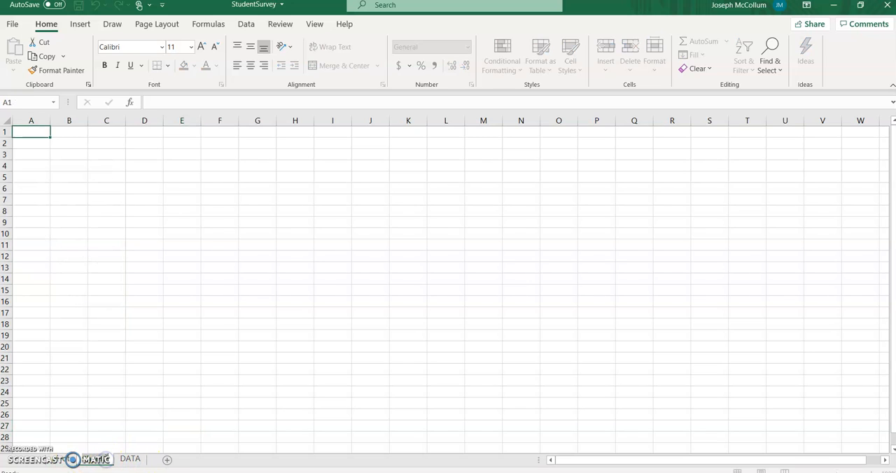
type("Graphs")
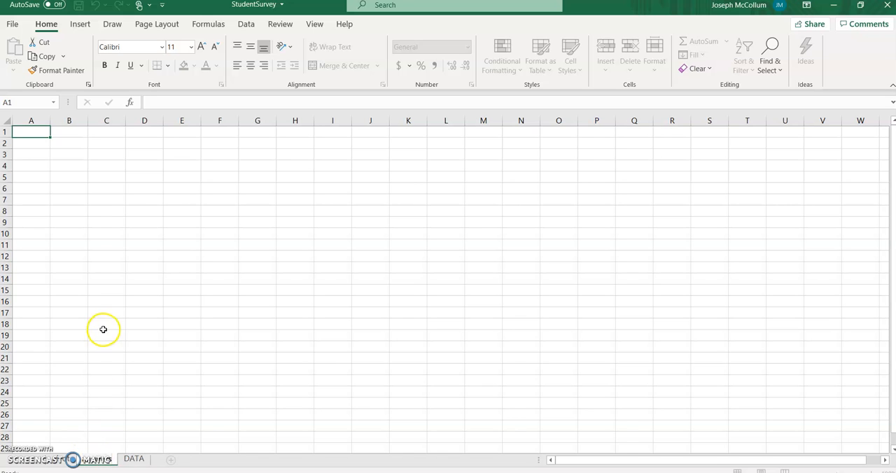
left_click(104, 328)
left_click(126, 460)
left_click(72, 460)
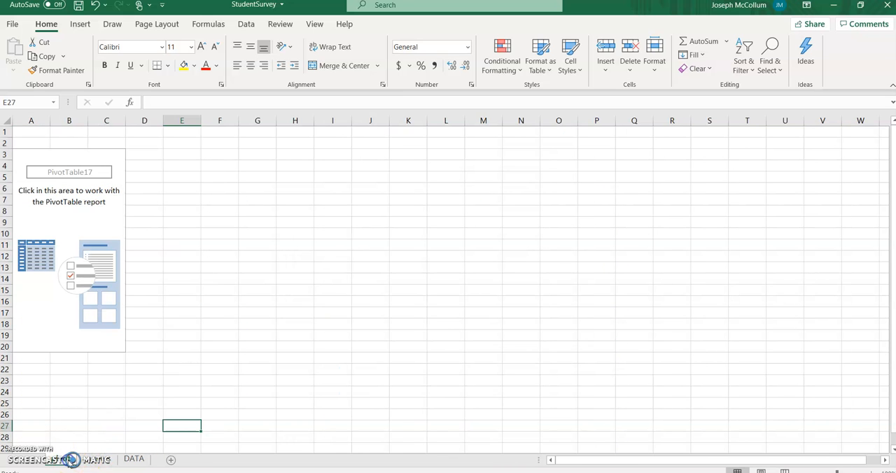
left_click(91, 462)
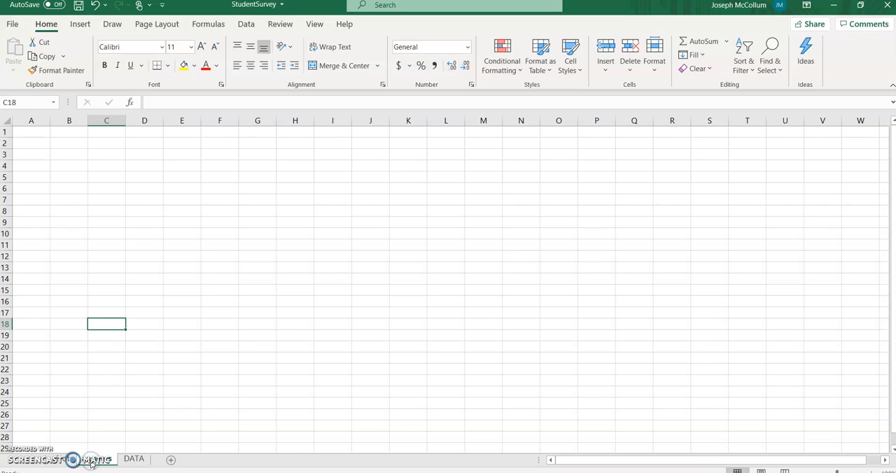
left_click(67, 463)
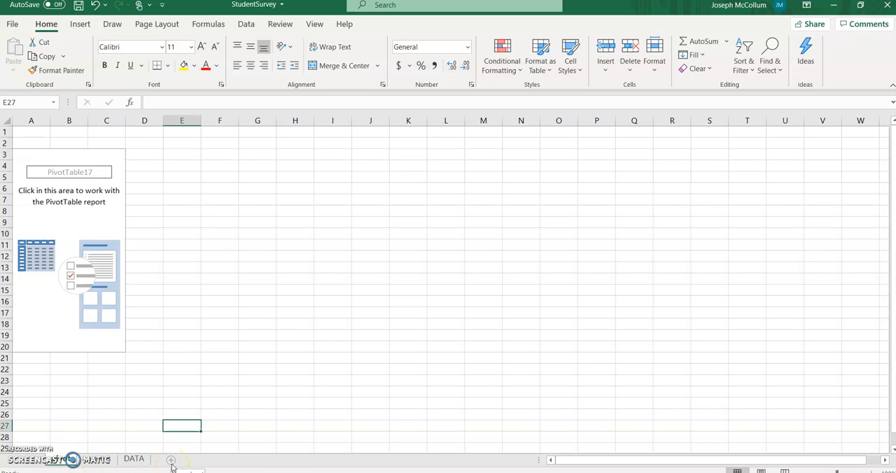
left_click(98, 466)
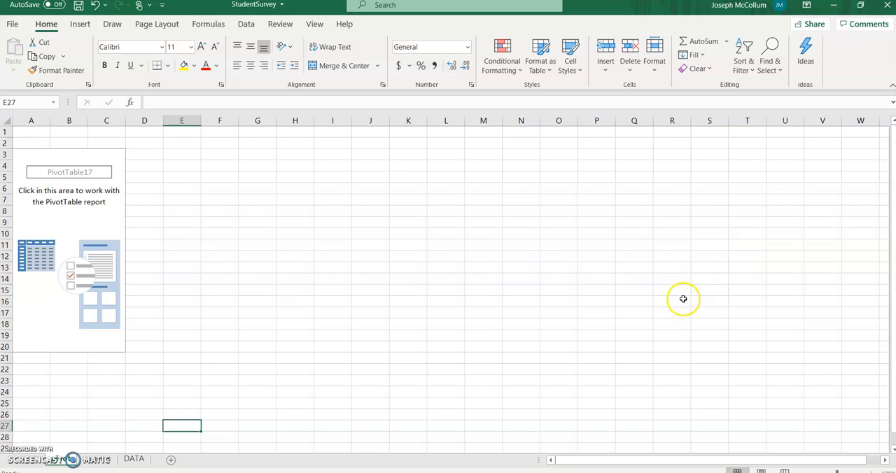
left_click(383, 273)
left_click(369, 221)
left_click(325, 223)
left_click(347, 278)
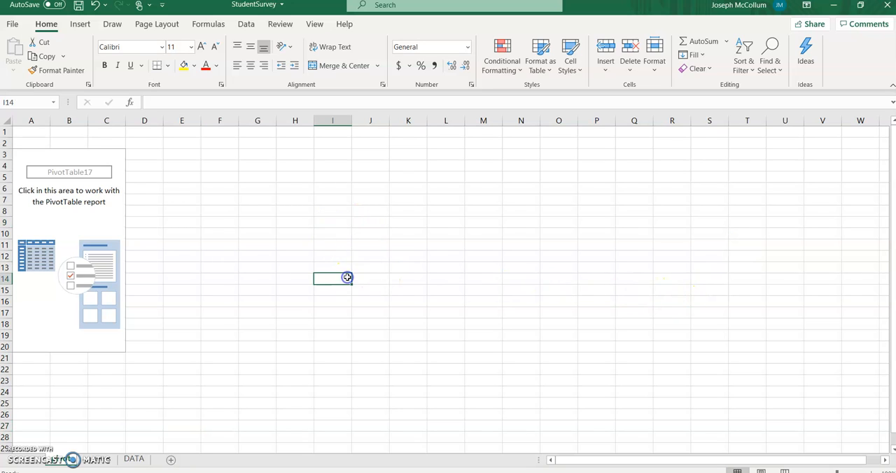
- Add the Gender field to the rows of the PivotTable and dismiss the system notification
left_click(49, 305)
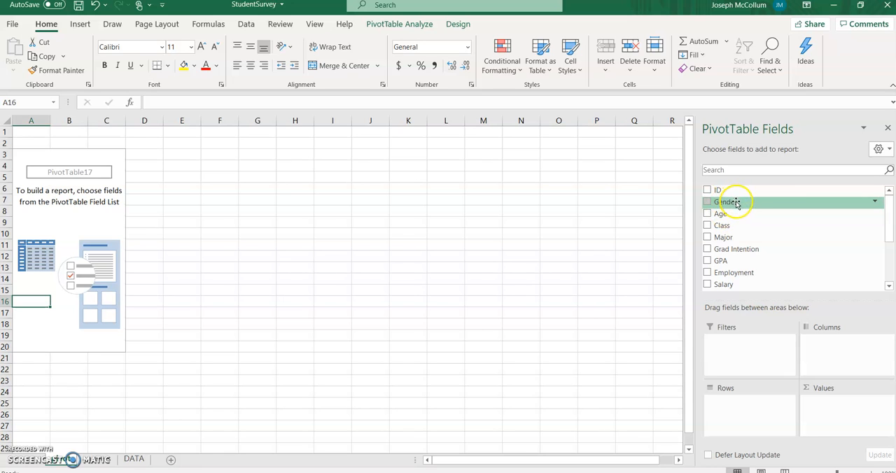
left_click_drag(735, 205, 733, 409)
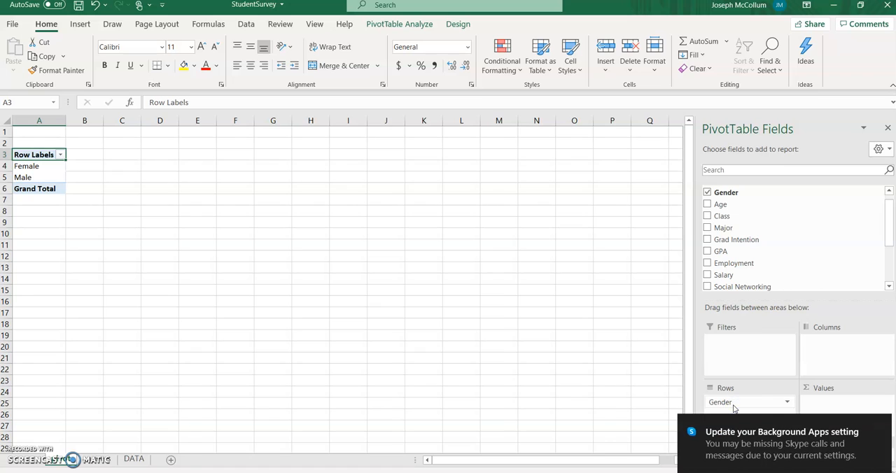
left_click(226, 233)
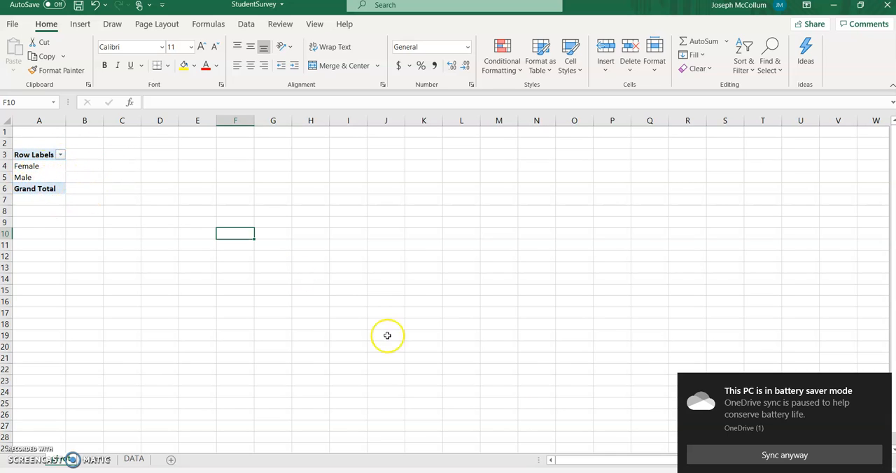
left_click(880, 384)
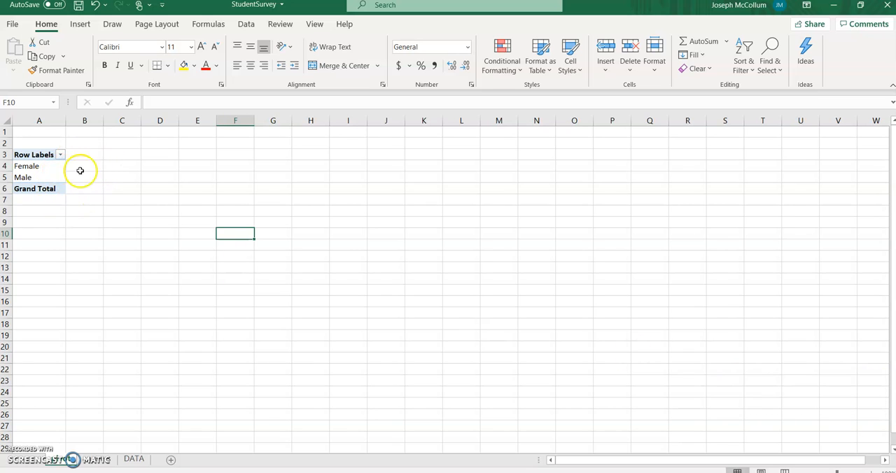
- Add the Gender field to the PivotTable values as a count, dismissing the Show Detail dialog without choosing a field
double_click(35, 168)
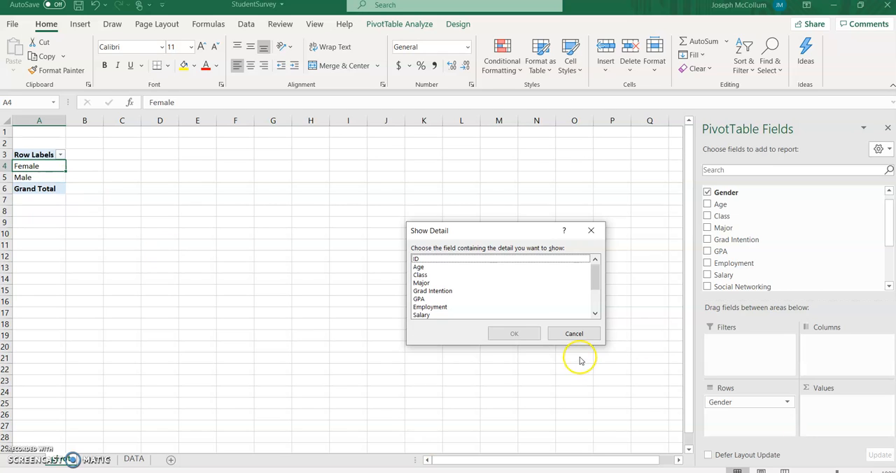
left_click(574, 334)
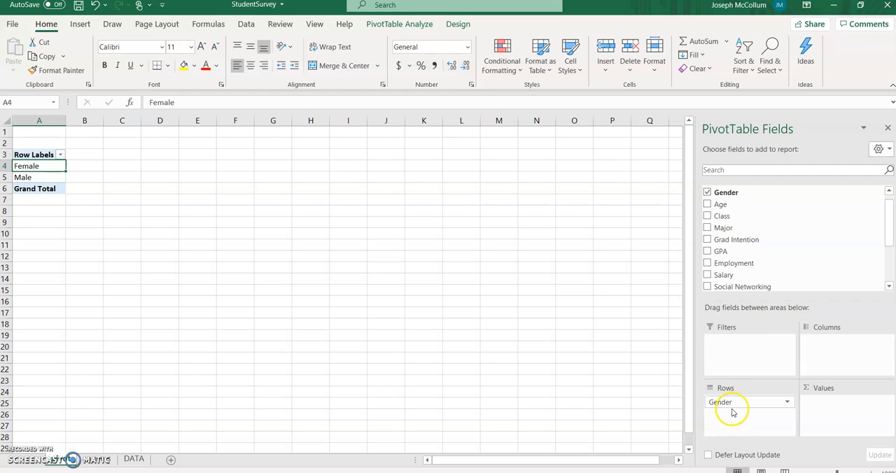
left_click_drag(729, 195, 824, 410)
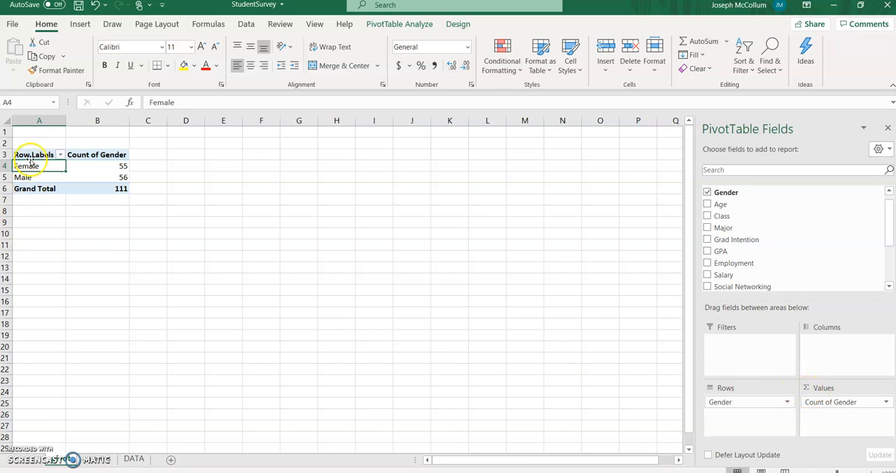
- Try Gender as the column field of the PivotTable and return it to the rows
left_click_drag(711, 403, 832, 341)
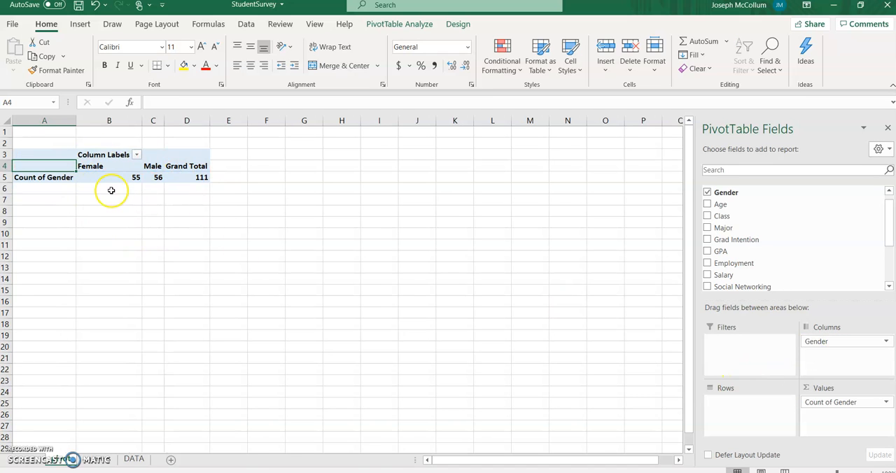
left_click_drag(814, 341, 743, 406)
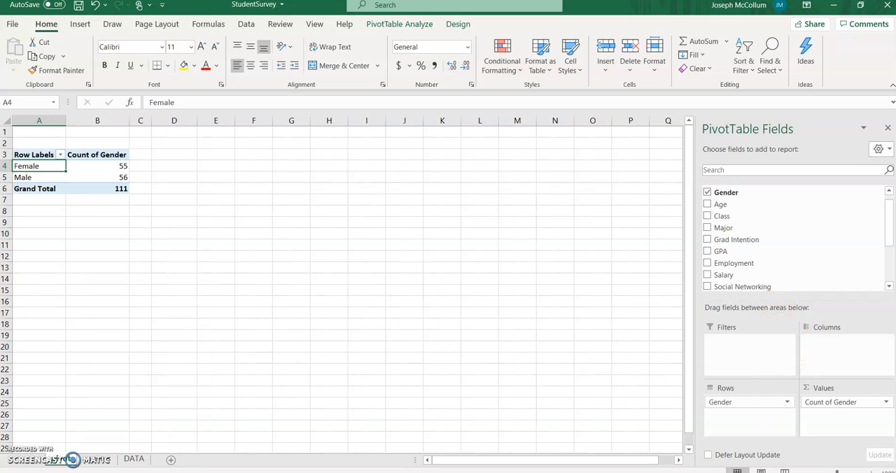
- Copy the PivotTable range A3:B6 and switch to the Graphs sheet
left_click_drag(34, 151, 103, 186)
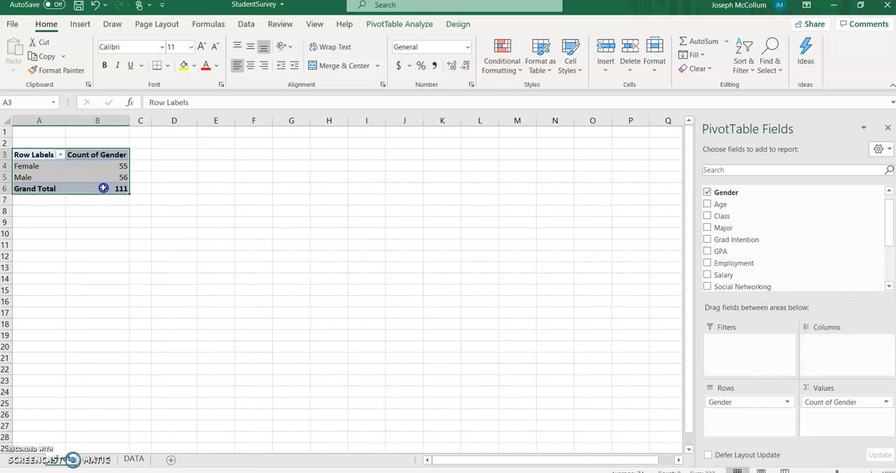
right_click(70, 166)
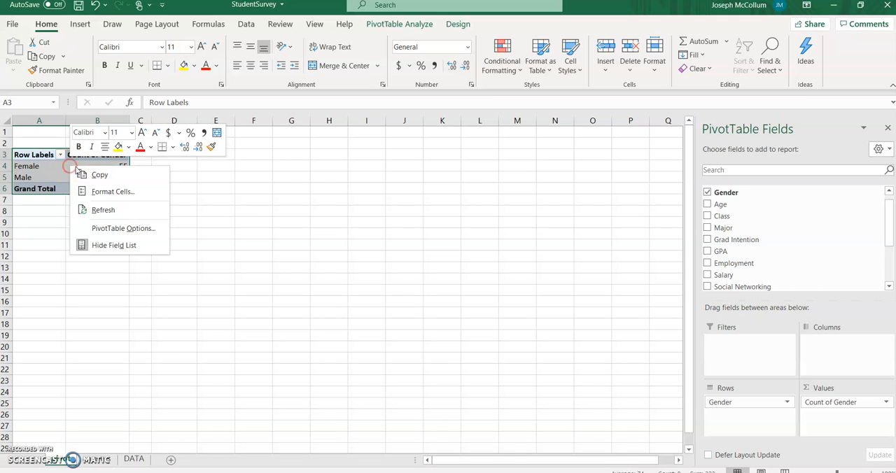
left_click(90, 172)
left_click(101, 459)
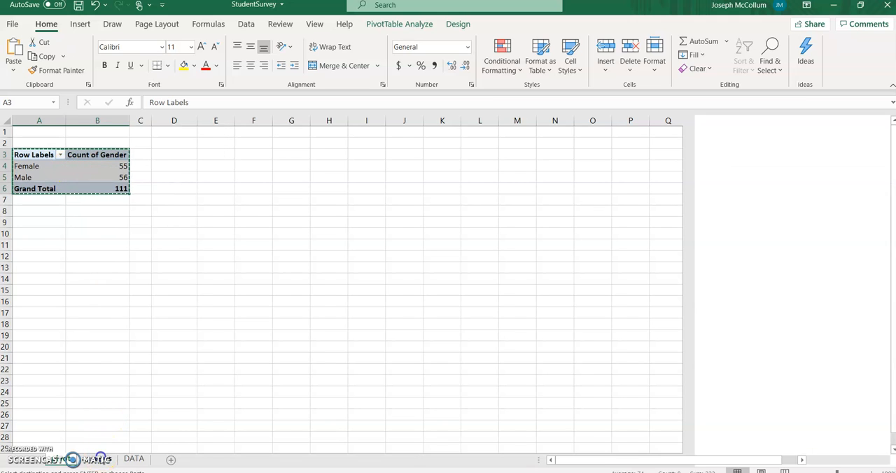
- Try pasting the copied table with the default paste option at cell B2 of the Graphs sheet, and undo it
left_click(70, 143)
right_click(70, 143)
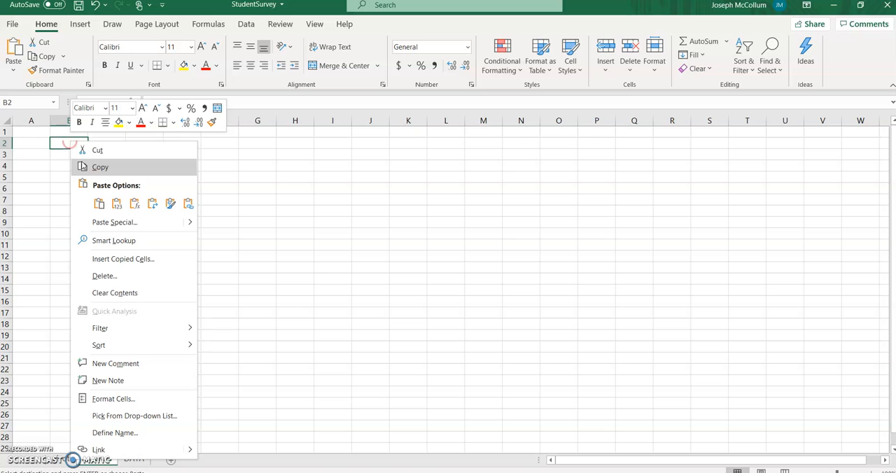
left_click(99, 203)
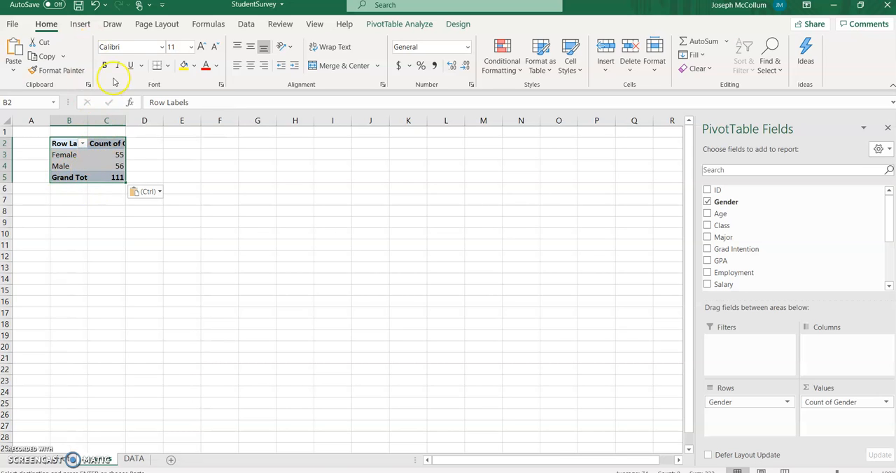
left_click(96, 5)
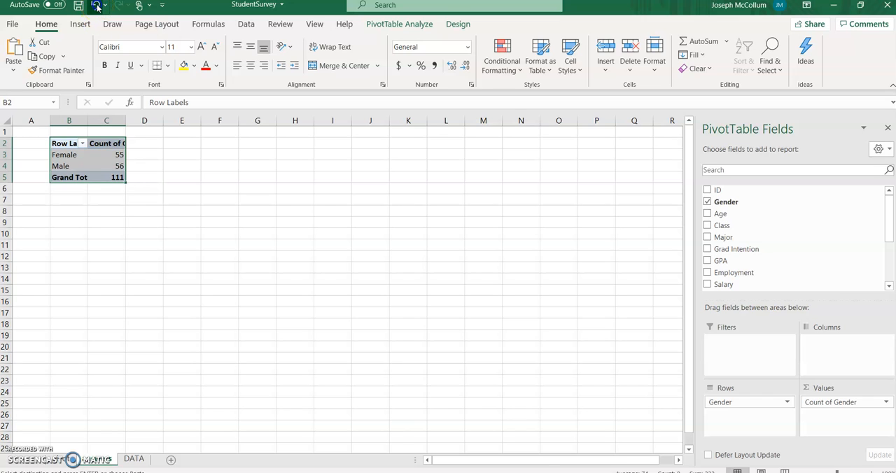
- Paste the copied table as values only, starting at cell B2 of the Graphs sheet
left_click(78, 143)
right_click(77, 143)
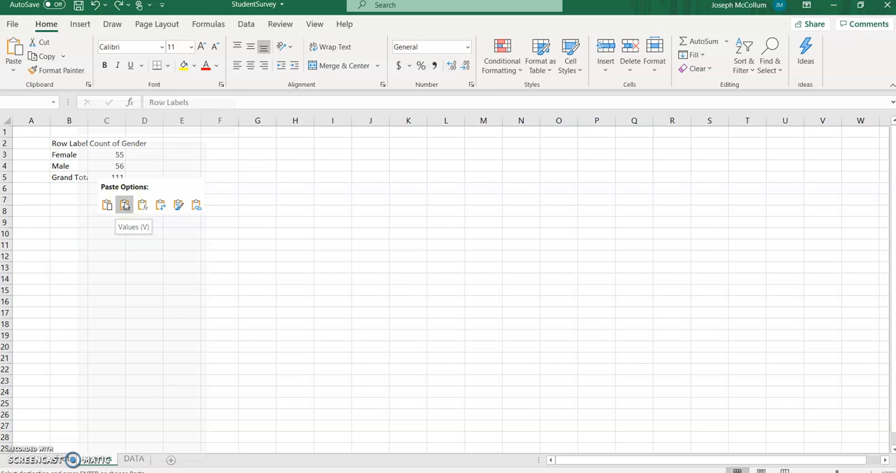
left_click(124, 205)
left_click(112, 231)
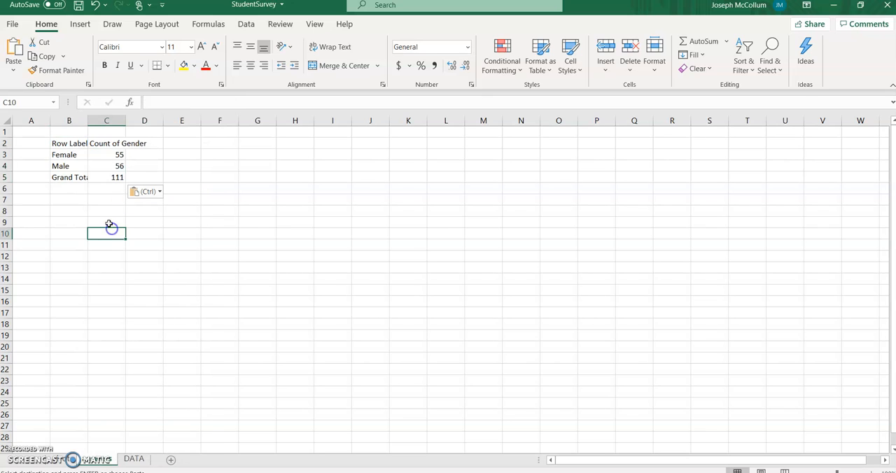
- Clear the "Row Labels" heading from cell B2 and move to cell C2
double_click(66, 142)
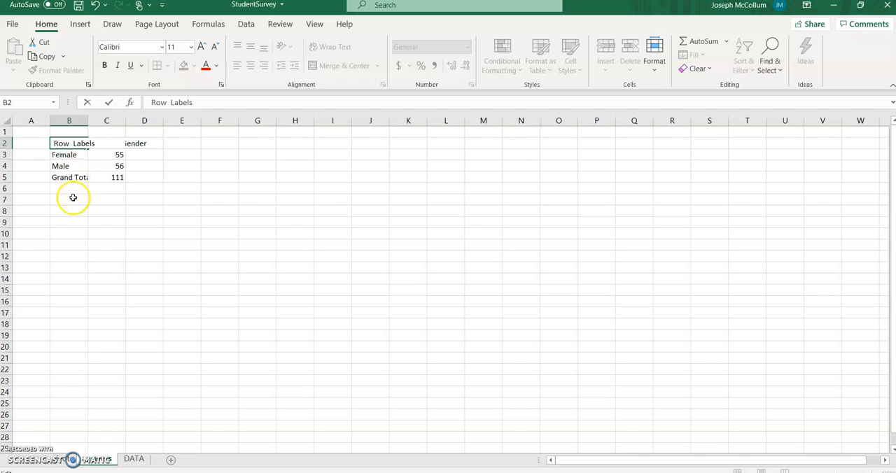
left_click(74, 248)
left_click(76, 145)
key("Tab")
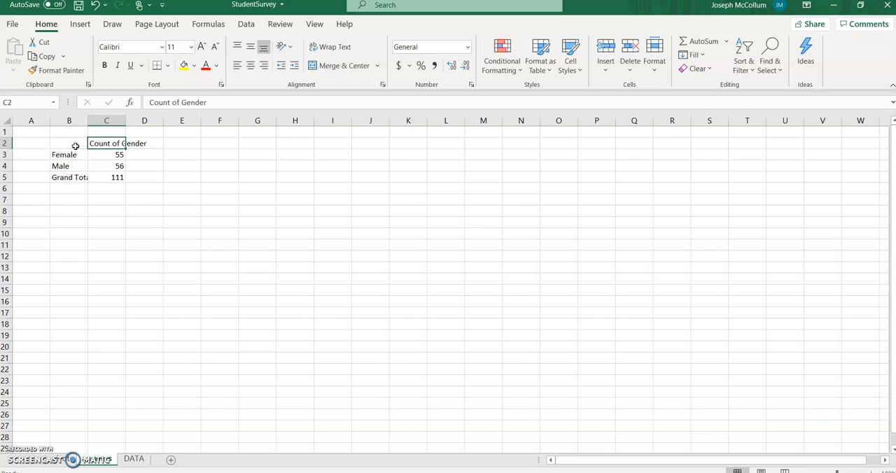
- Enter the headings Gender, Count and Percentage in cells B2, C2 and D2
left_click(75, 146)
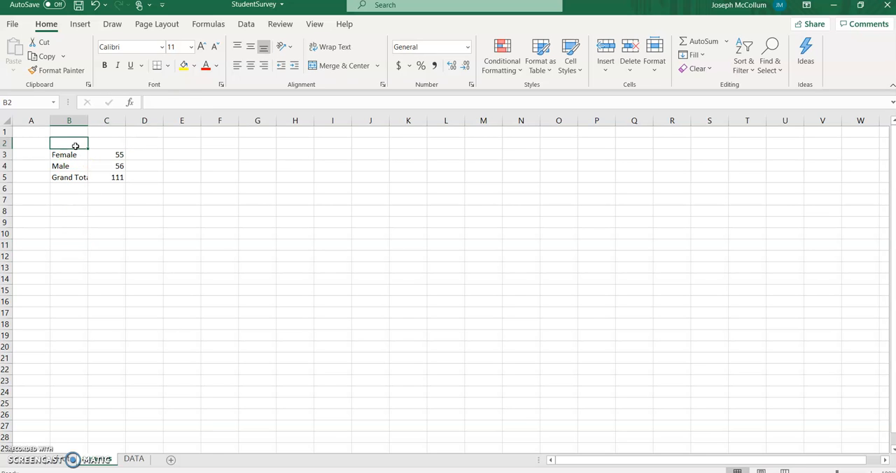
type("Ge")
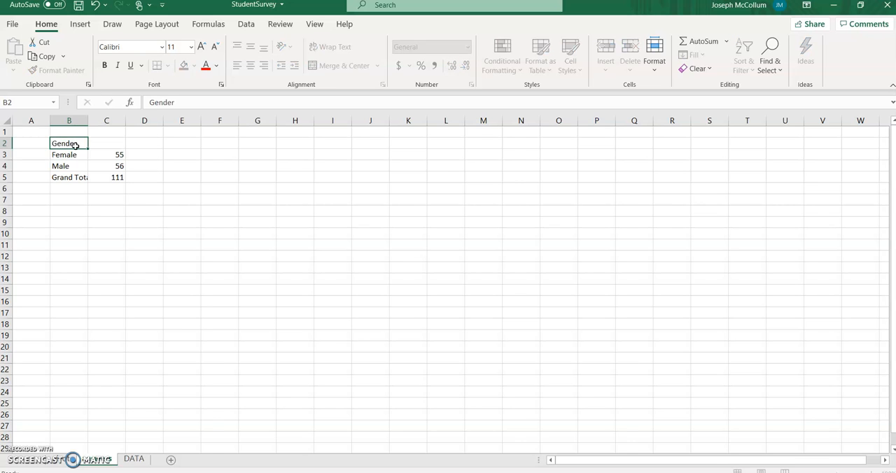
type("nder")
key("Tab")
key("Tab")
type("Per")
type("hge")
left_click(75, 149)
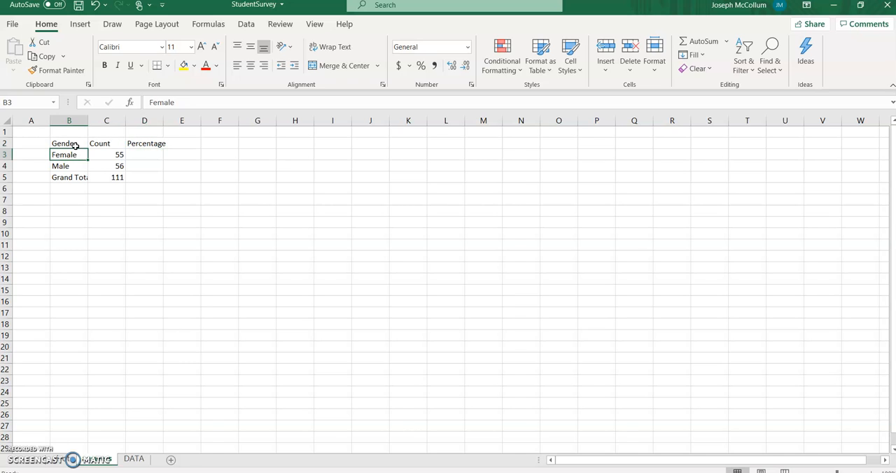
- Widen columns D and B so the Percentage heading and the Grand Total label fit in their cells
left_click_drag(163, 120, 173, 120)
left_click(84, 120)
double_click(88, 120)
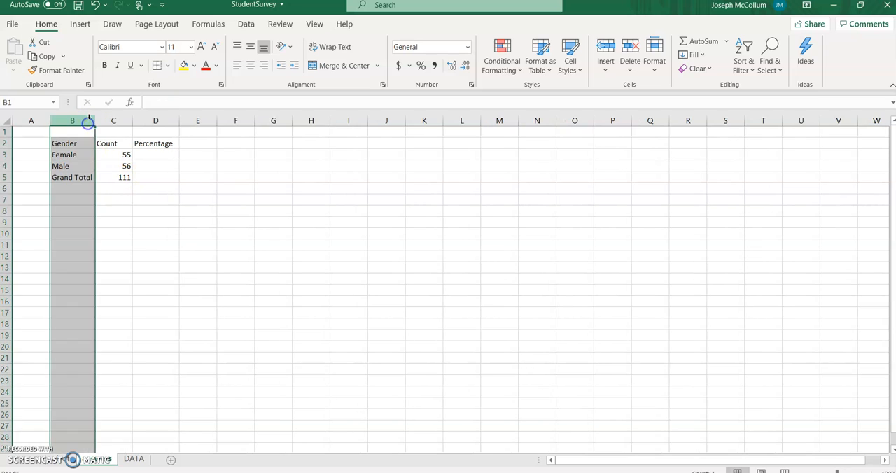
left_click(100, 189)
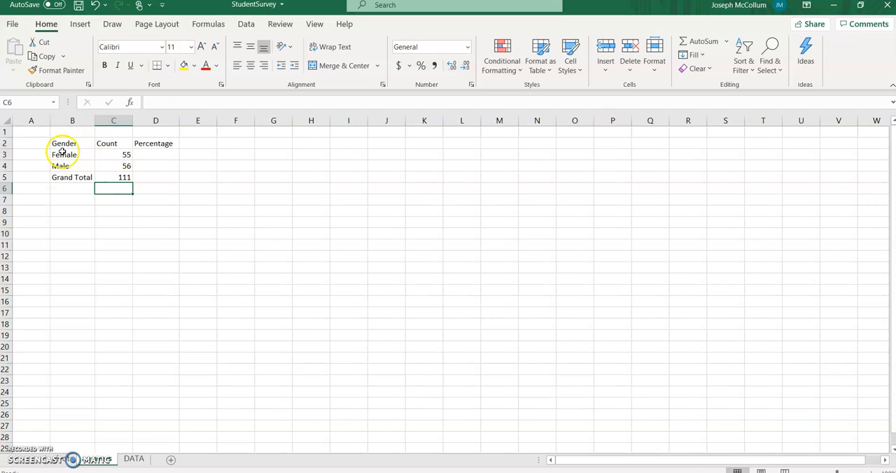
- Calculate the Female percentage in cell D3 with the formula =C3/C5
left_click(111, 178)
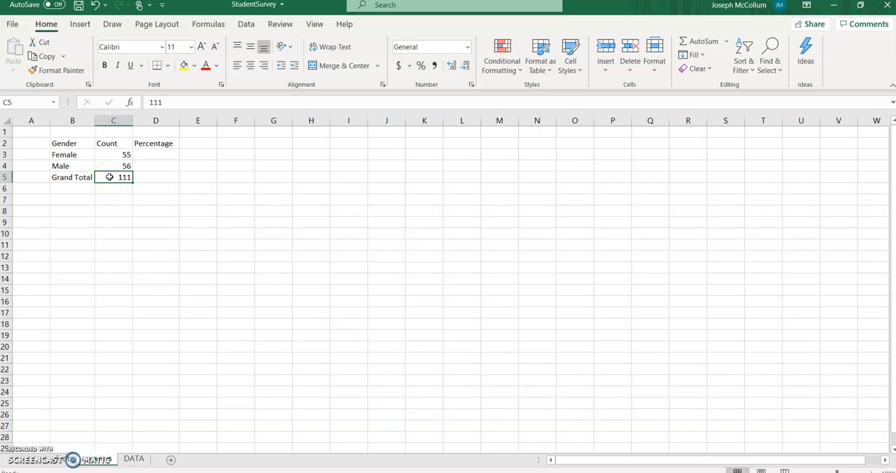
left_click(146, 156)
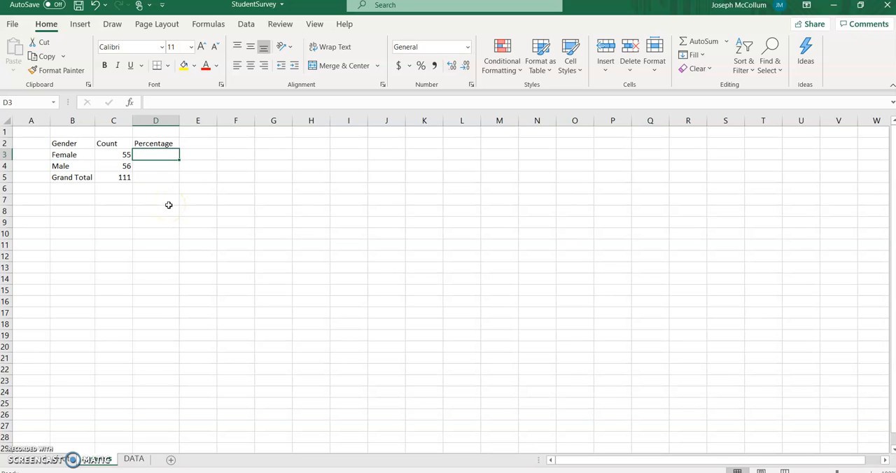
type("=")
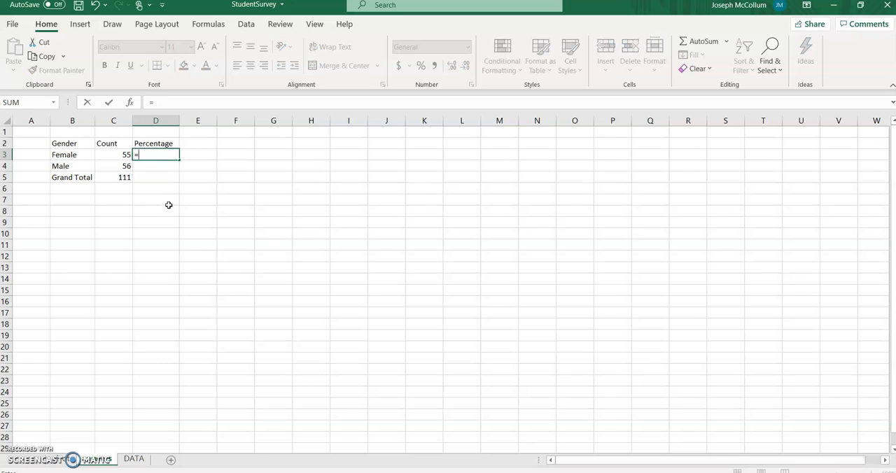
left_click(112, 154)
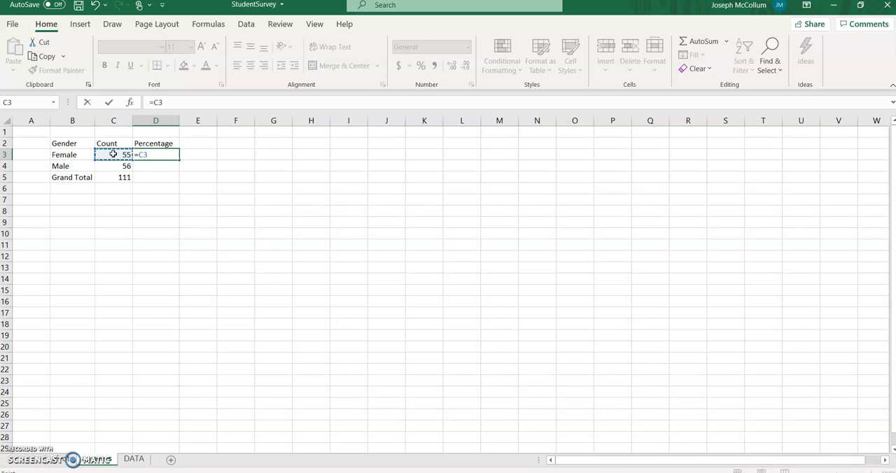
type("/")
left_click(114, 178)
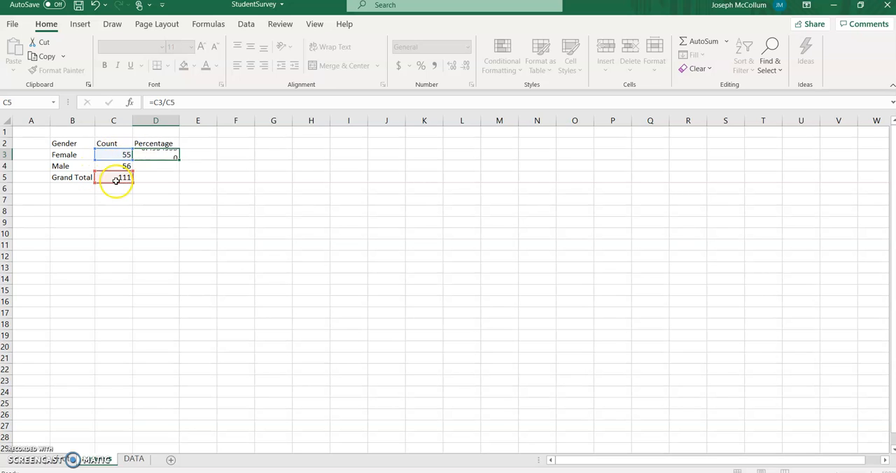
key("Return")
key("Up")
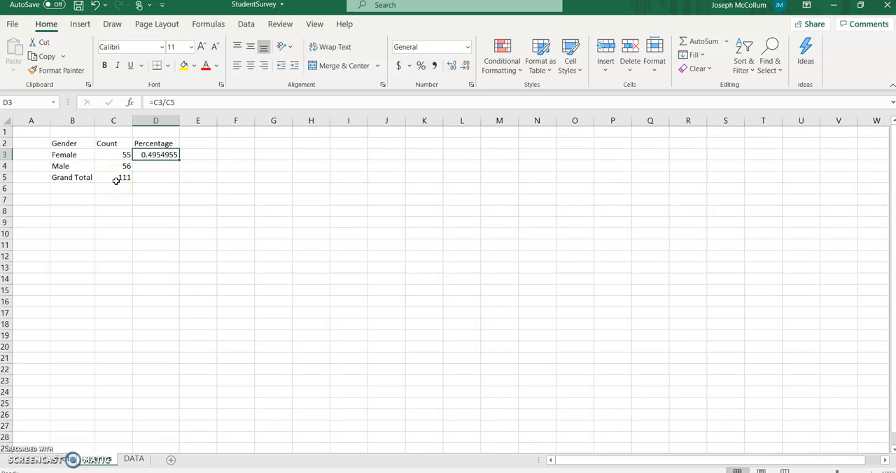
- Calculate the Male percentage in cell D4 by dividing C4 by the grand total in C5
left_click(144, 165)
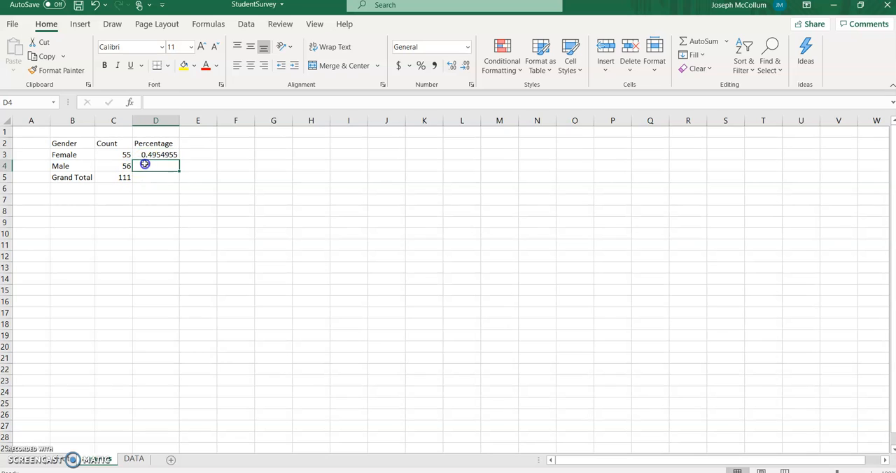
type("=")
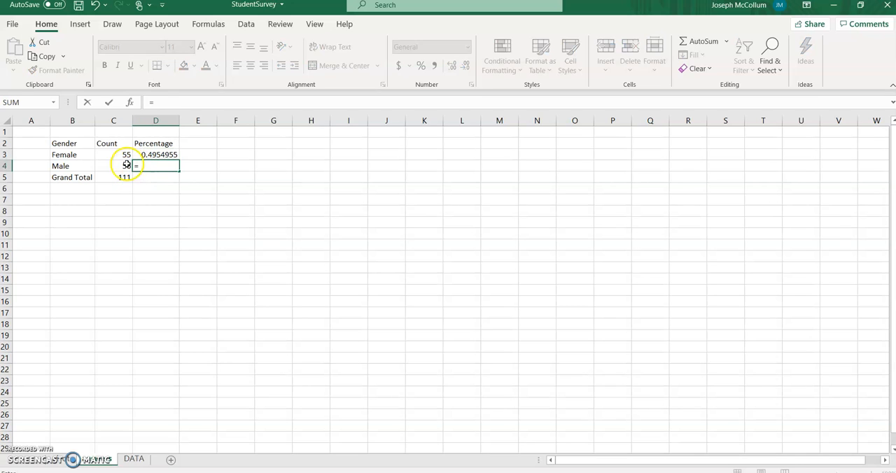
left_click(118, 164)
type("/")
left_click(114, 177)
key("Return")
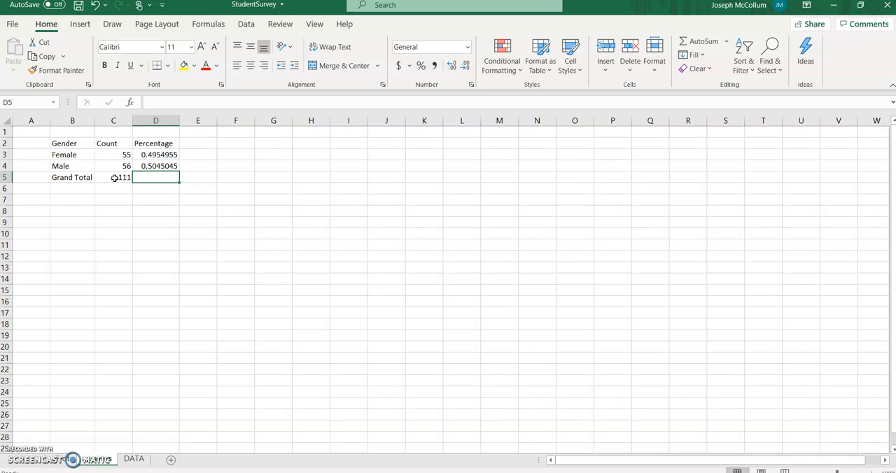
- Total the percentages in cell D5 with the formula =sum(D3:D4)
type("=")
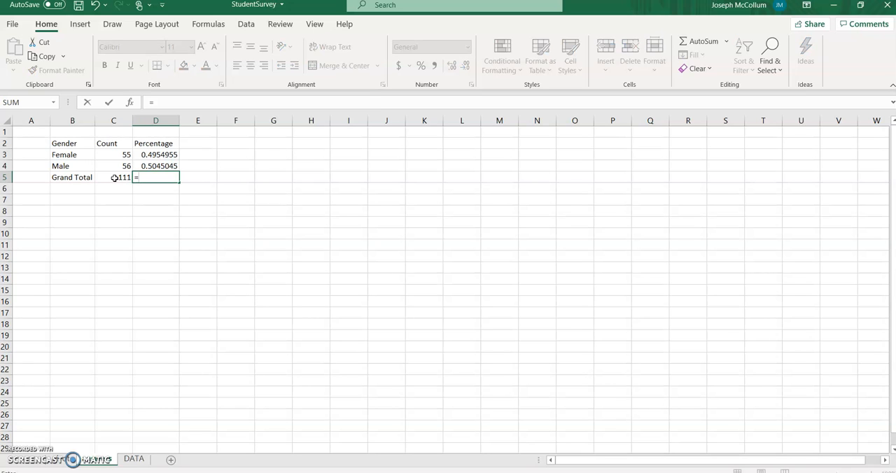
type("sum")
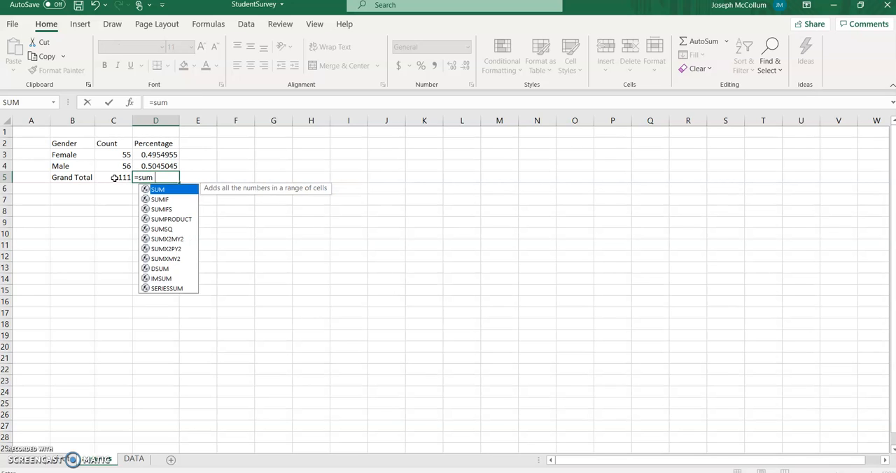
type("(")
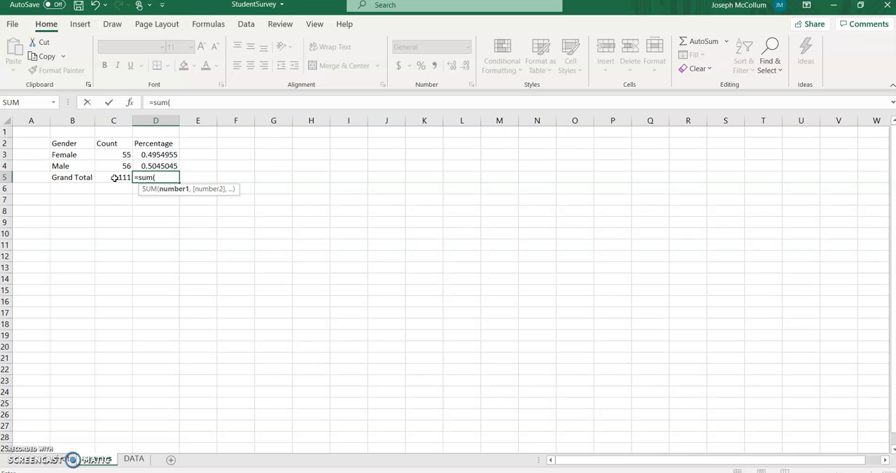
left_click_drag(154, 154, 155, 165)
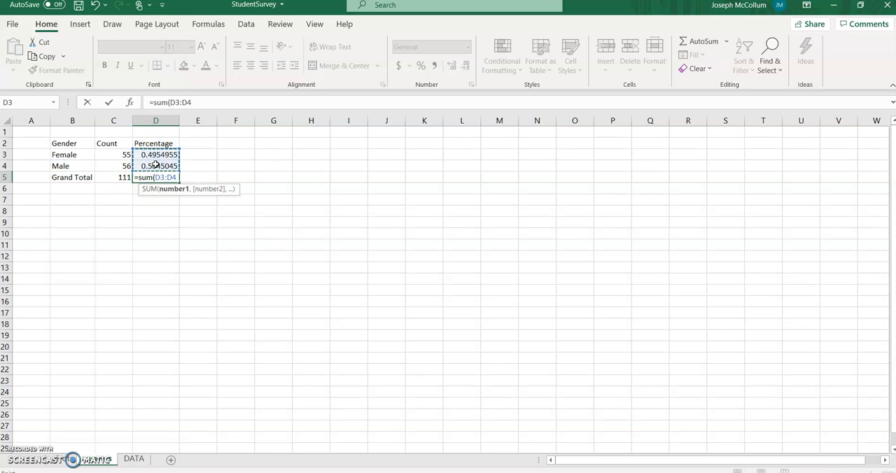
type(")")
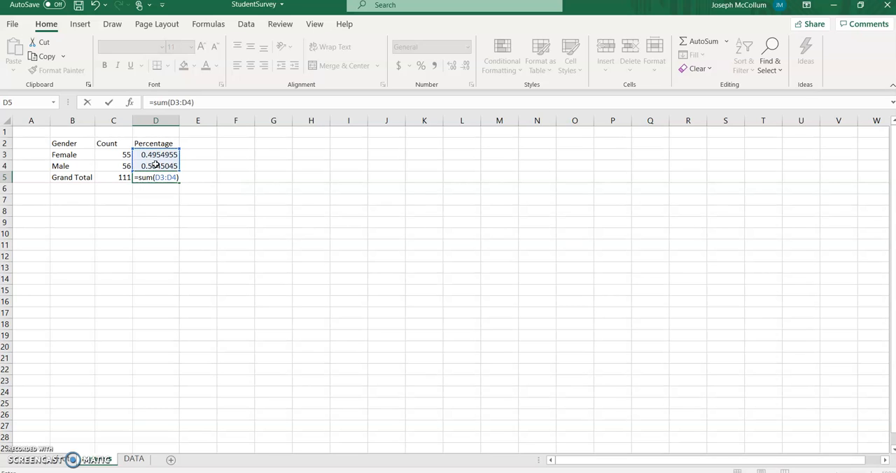
key("Return")
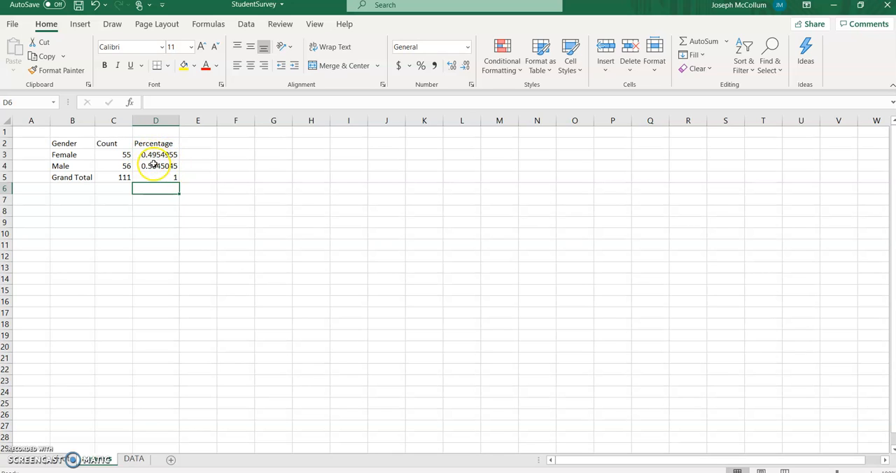
- Format cells D3:D5 as percentages with two decimal places
left_click_drag(157, 154, 165, 178)
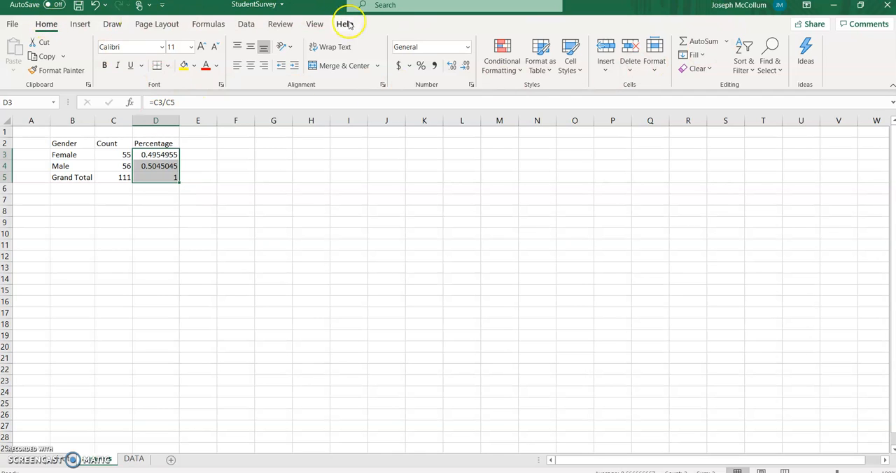
left_click(421, 68)
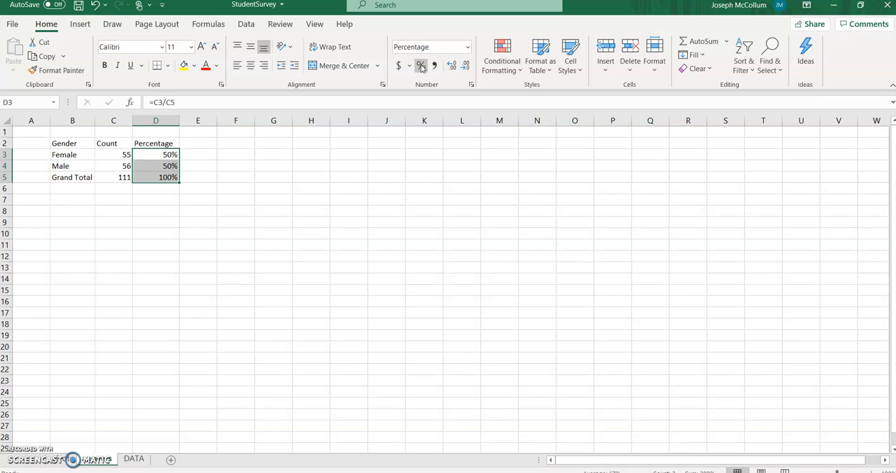
left_click(451, 67)
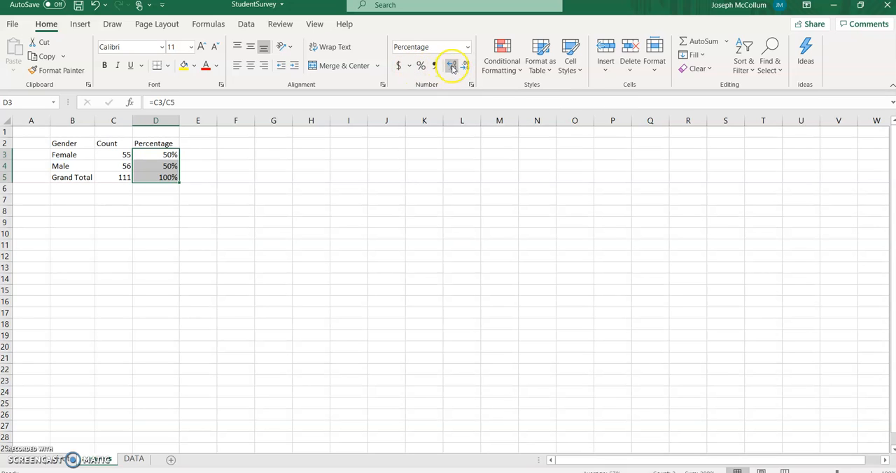
left_click(451, 67)
left_click(452, 67)
left_click(451, 67)
left_click(466, 66)
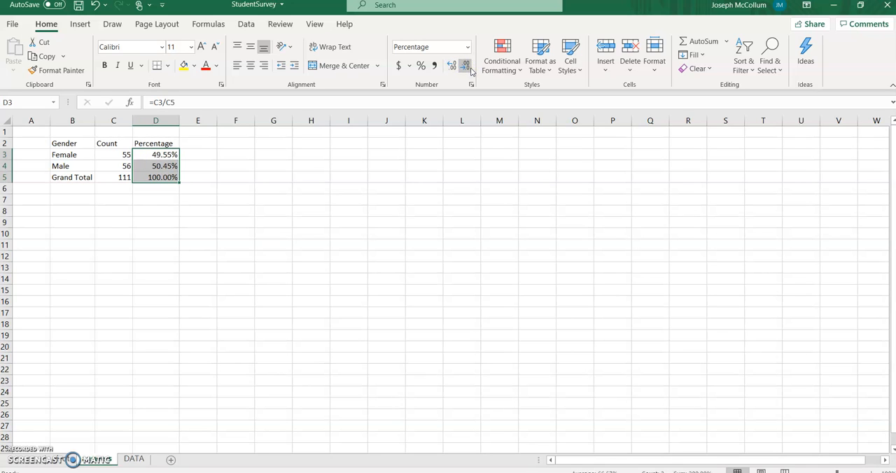
left_click(184, 183)
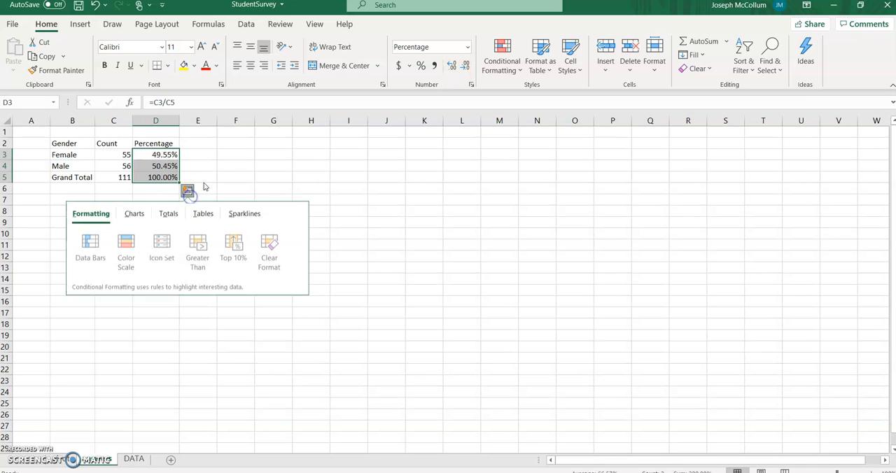
left_click(203, 176)
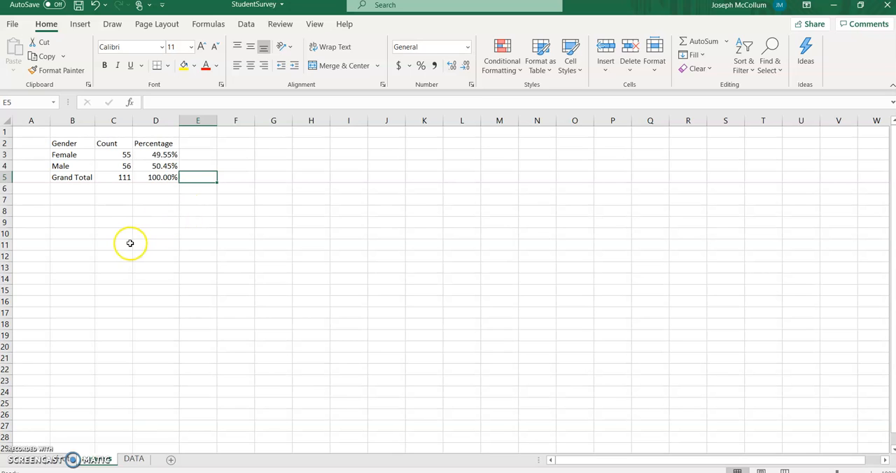
left_click(63, 460)
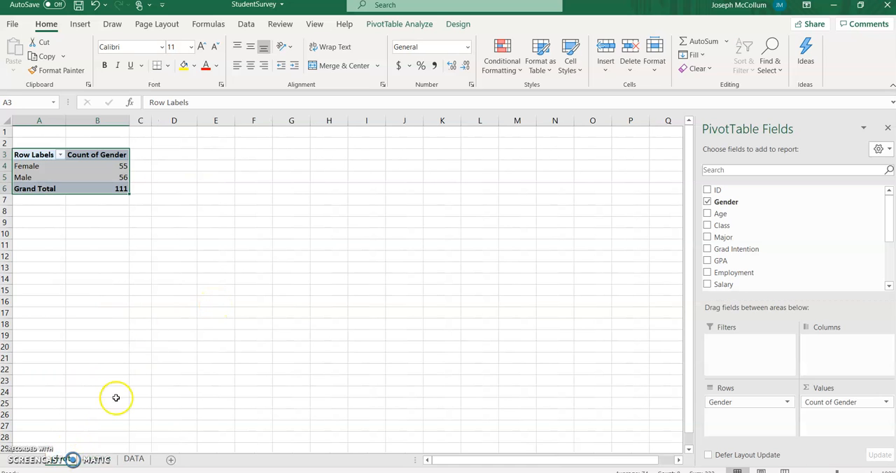
left_click(105, 459)
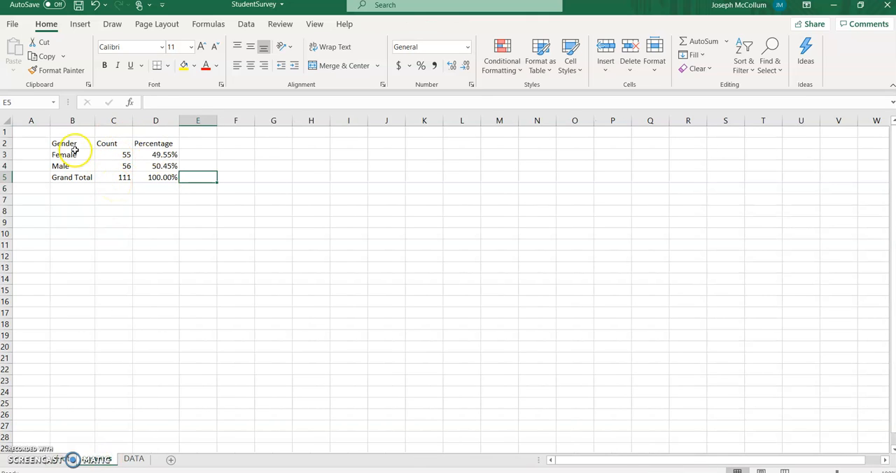
- Apply All Borders to the gender table in cells B2:D5
left_click_drag(72, 143, 162, 177)
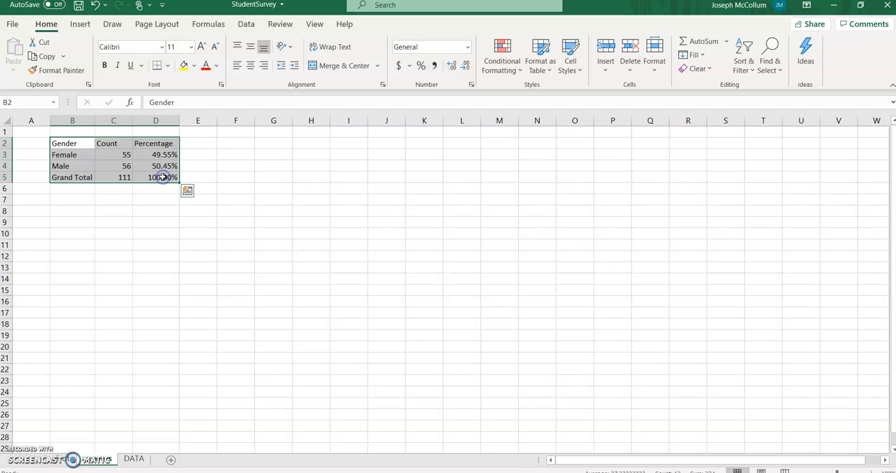
left_click(169, 66)
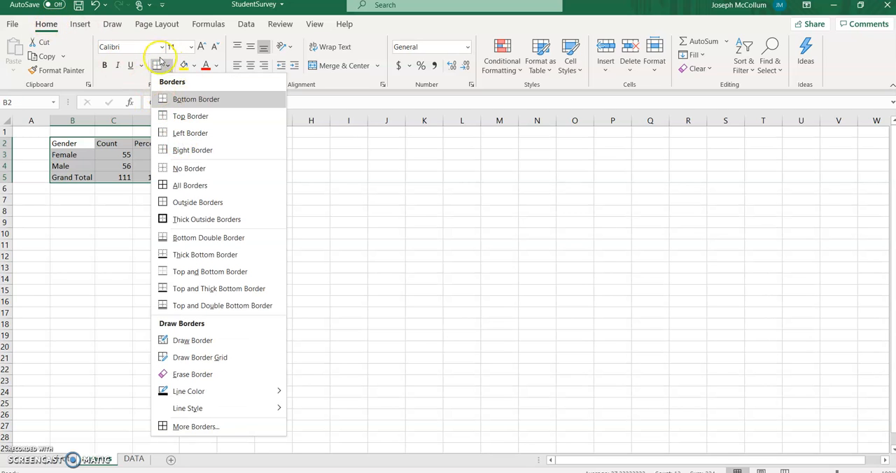
left_click(189, 185)
left_click(133, 246)
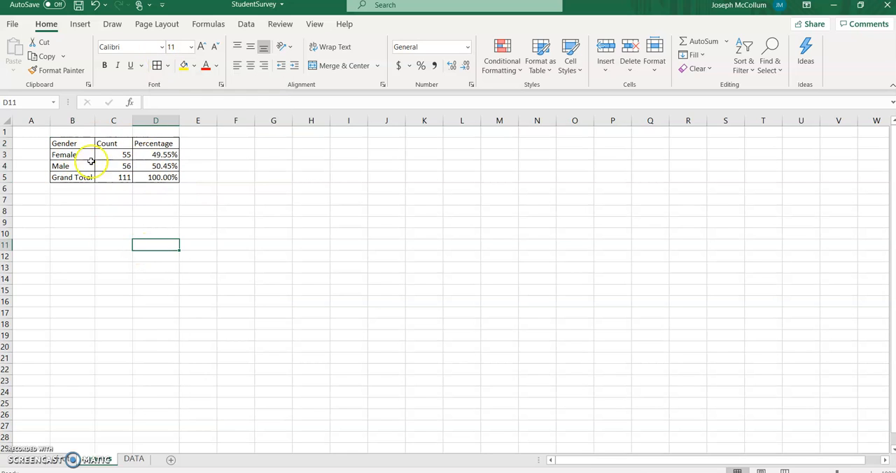
- Make the table's heading row in cells B2:D2 bold
left_click(84, 140)
left_click_drag(84, 140, 147, 144)
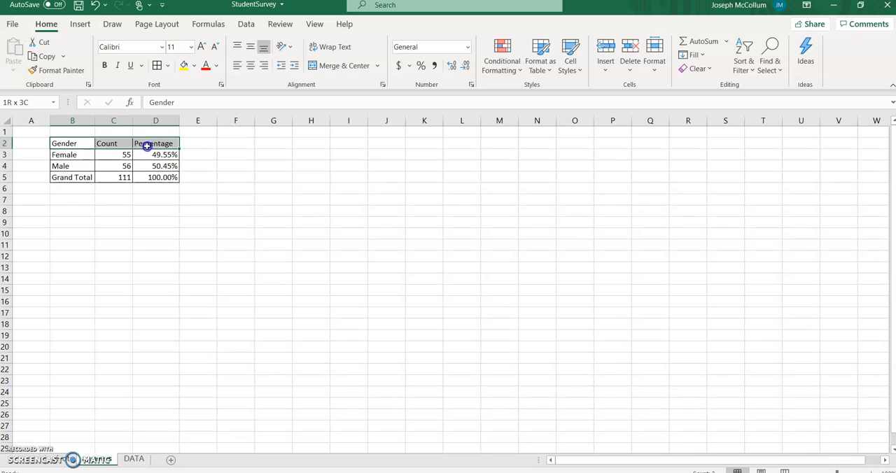
left_click(105, 65)
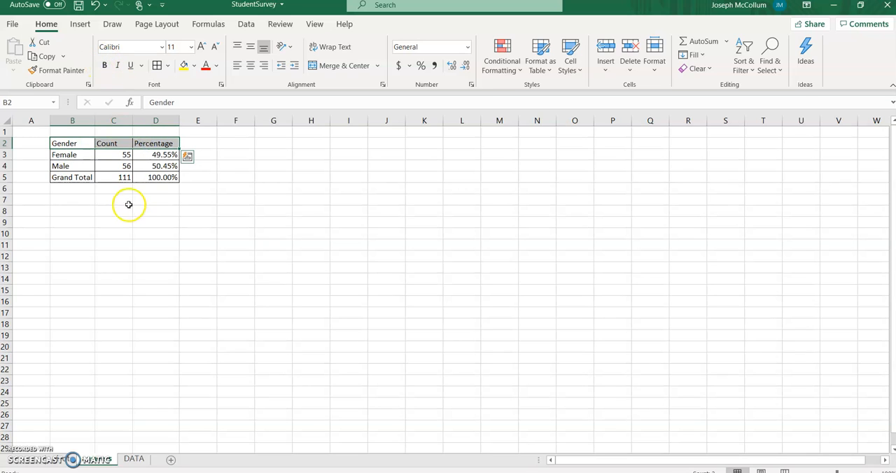
left_click(119, 192)
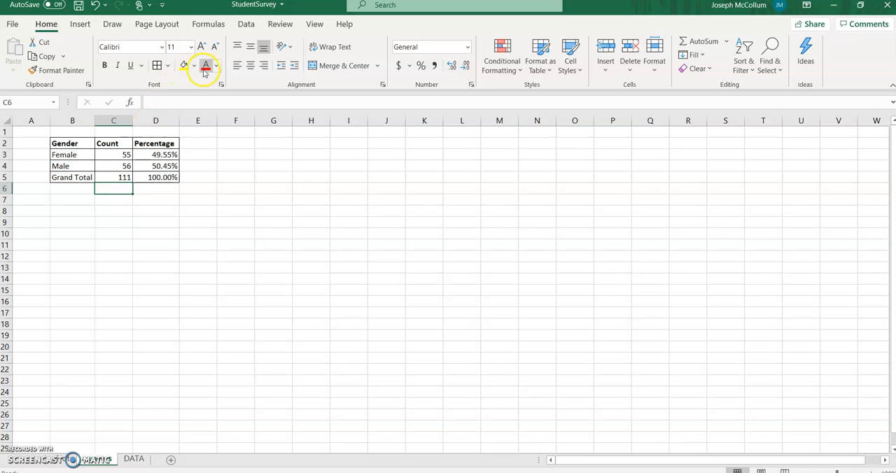
- Fill the table's body cells B3:D5 with yellow
left_click_drag(77, 152, 151, 179)
left_click(183, 65)
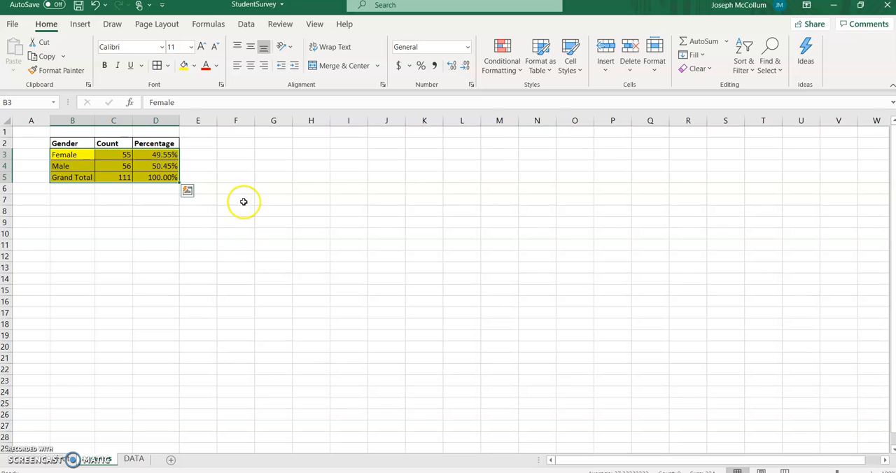
- Remove the fill colour from the gender table's body cells B3:D5
left_click(193, 65)
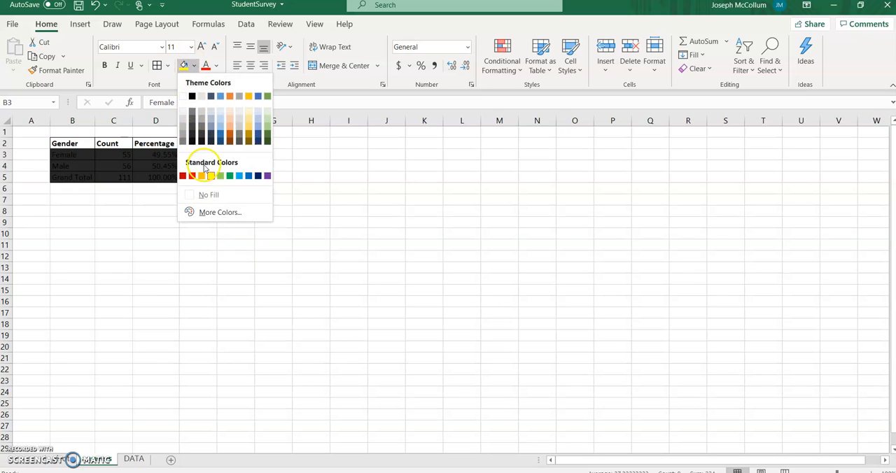
left_click(213, 195)
left_click(156, 210)
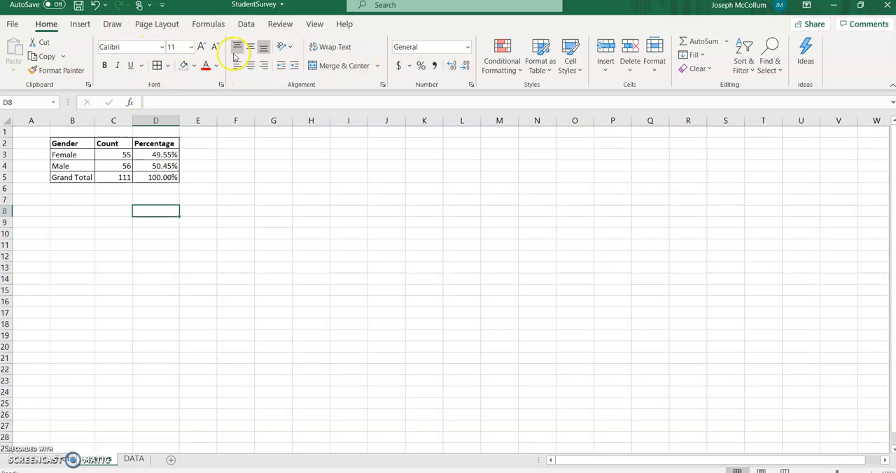
- Center the contents of the gender table in B2:D5 horizontally and AutoFit the width of column B
left_click_drag(85, 139, 160, 178)
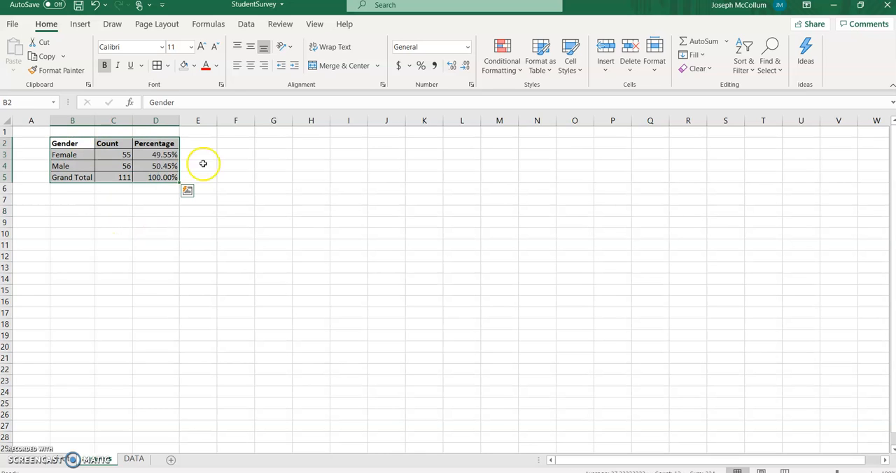
left_click(250, 66)
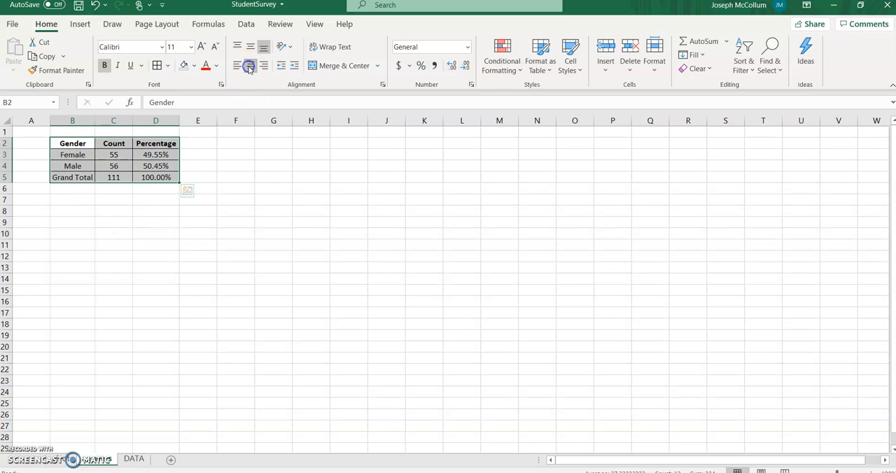
left_click(58, 203)
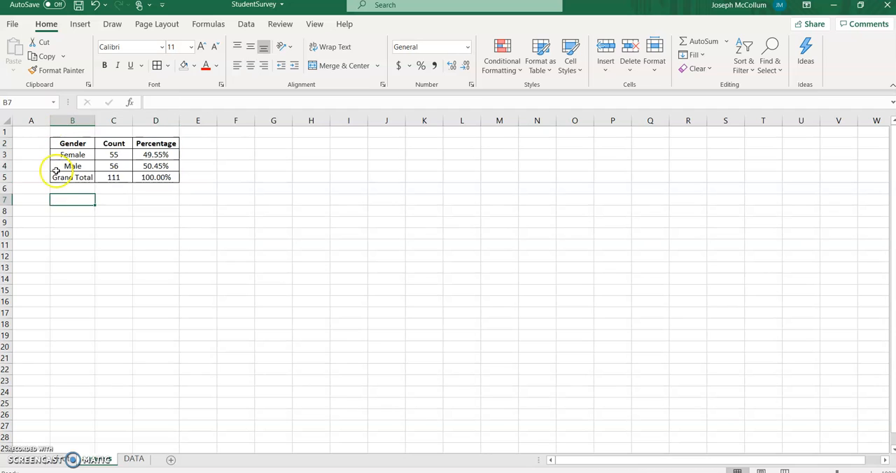
double_click(95, 120)
left_click(123, 207)
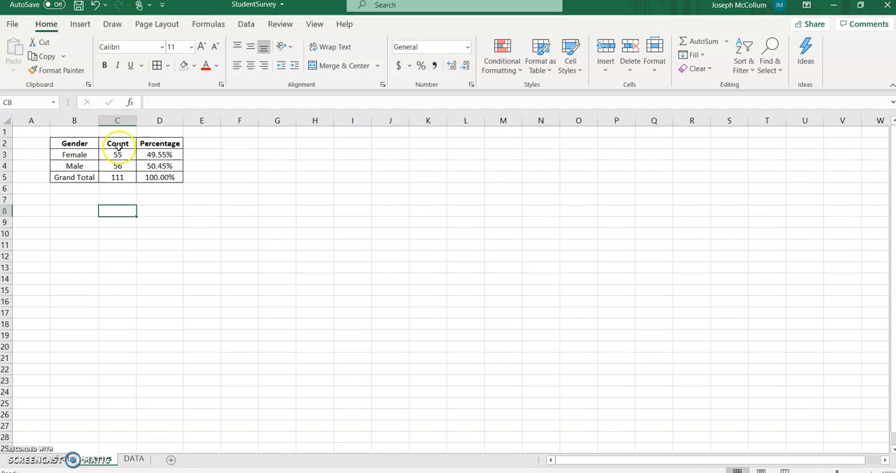
left_click(75, 200)
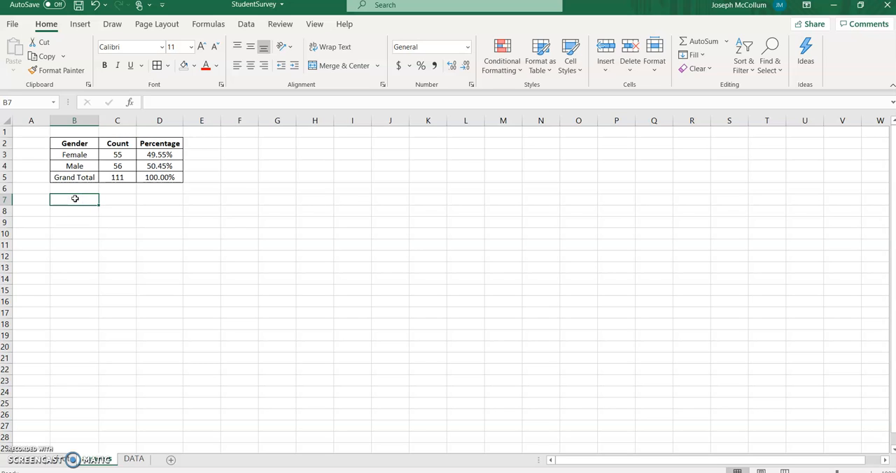
- Return to the PivotTable sheet and add the Major field to the PivotTable's columns
left_click(71, 460)
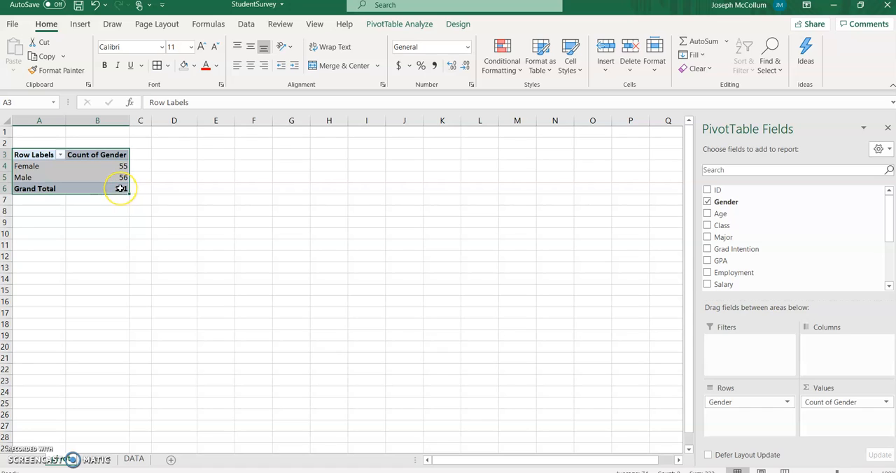
mouse_move(120, 189)
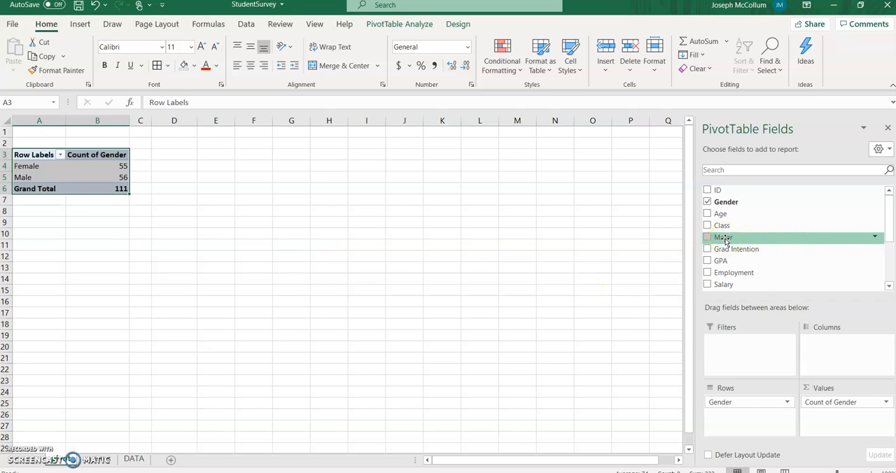
left_click_drag(725, 241, 837, 352)
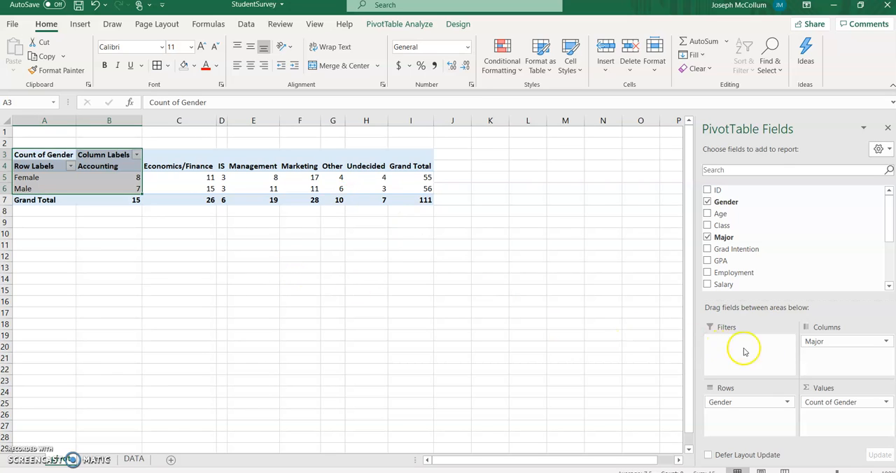
- Move the Major field from the PivotTable's columns to its rows, nested beneath Gender
left_click(815, 343)
left_click_drag(814, 341, 730, 422)
left_click(192, 266)
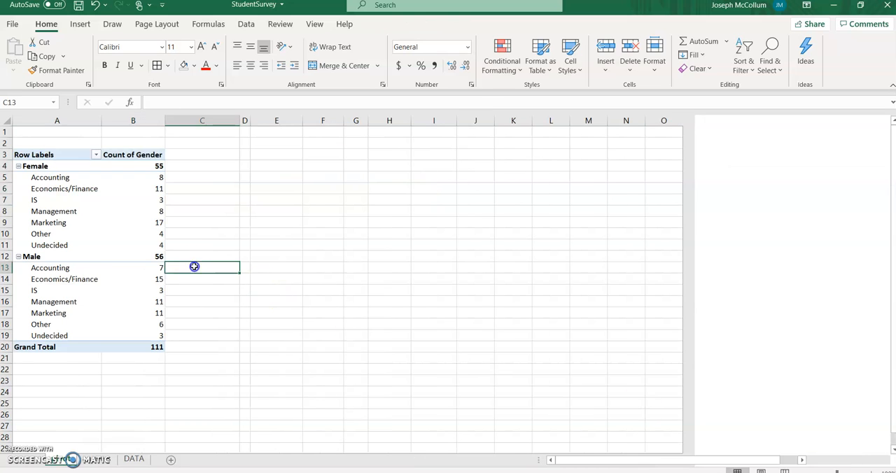
left_click(93, 233)
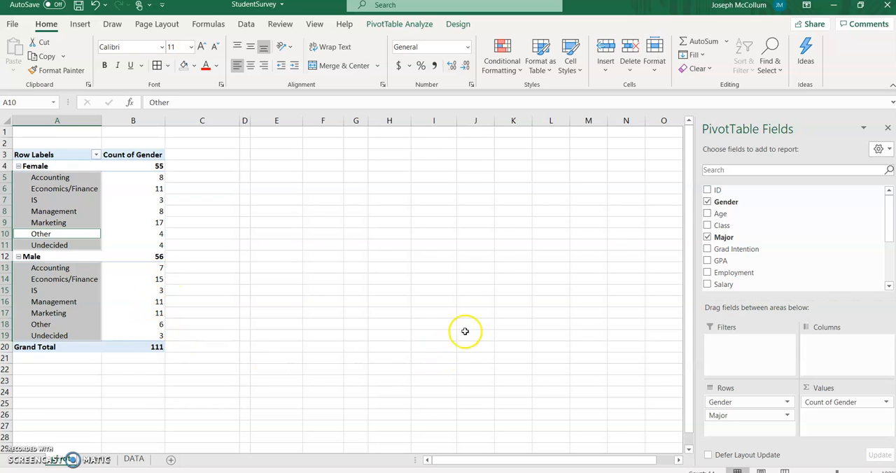
- Move the Gender field from the PivotTable's rows to its columns, keeping Major as the row field
left_click_drag(746, 405, 830, 343)
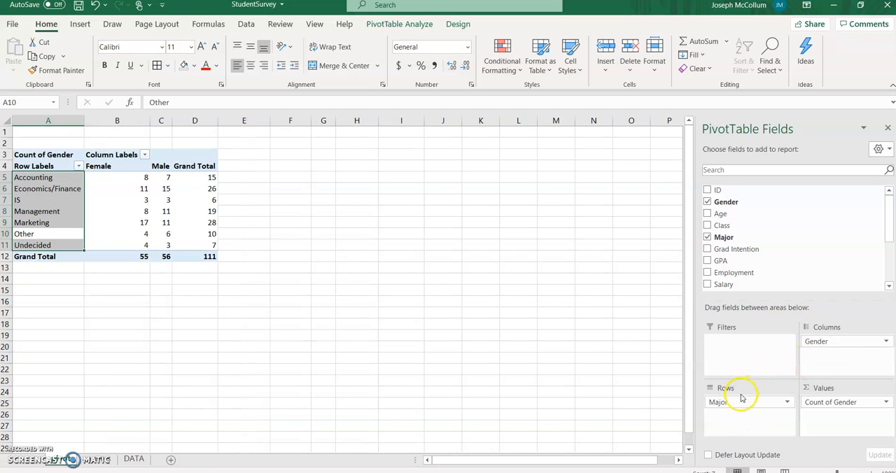
mouse_move(735, 404)
left_mouse_down()
mouse_move(748, 218)
mouse_move(746, 408)
mouse_move(733, 405)
left_mouse_up()
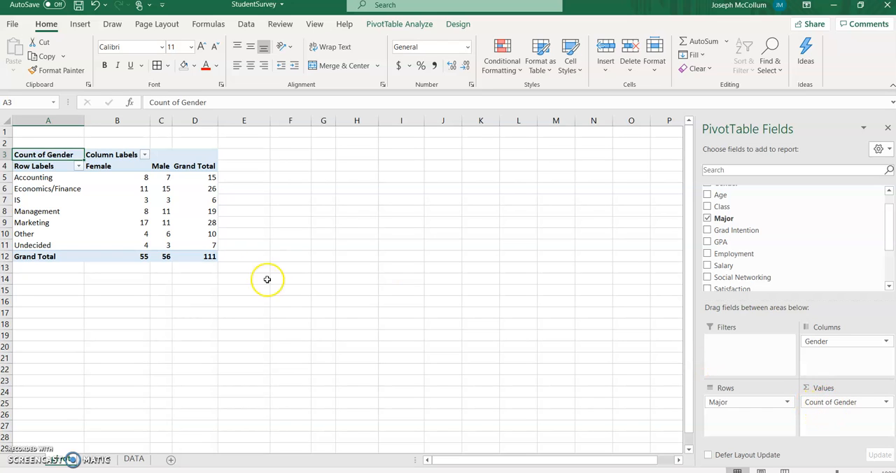
- Replace Count of Gender with a count of the Major field in the PivotTable's values
left_click(207, 256)
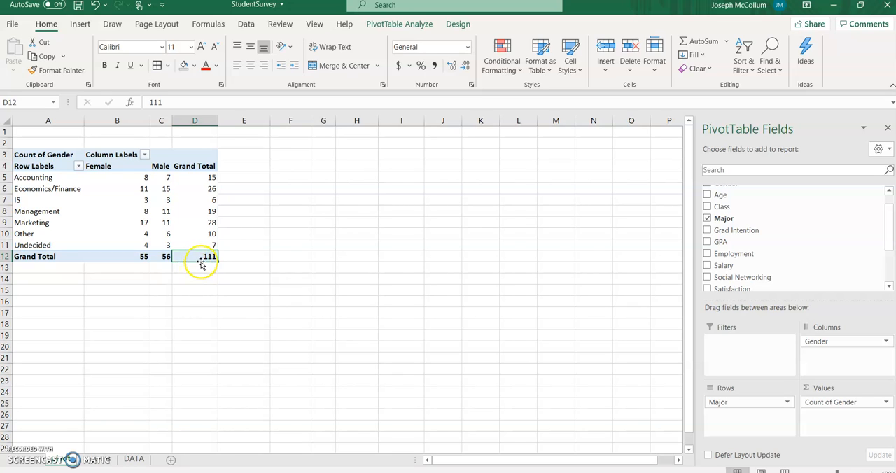
left_click(886, 403)
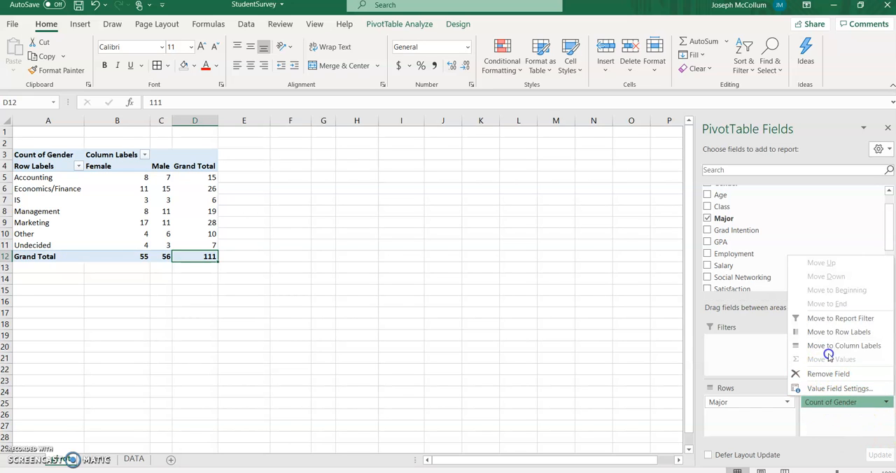
left_click(860, 374)
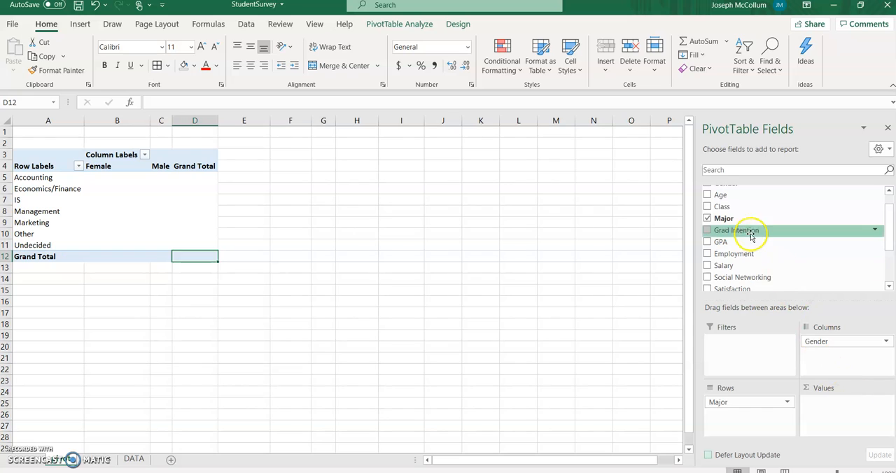
scroll(728, 213, "up", 2)
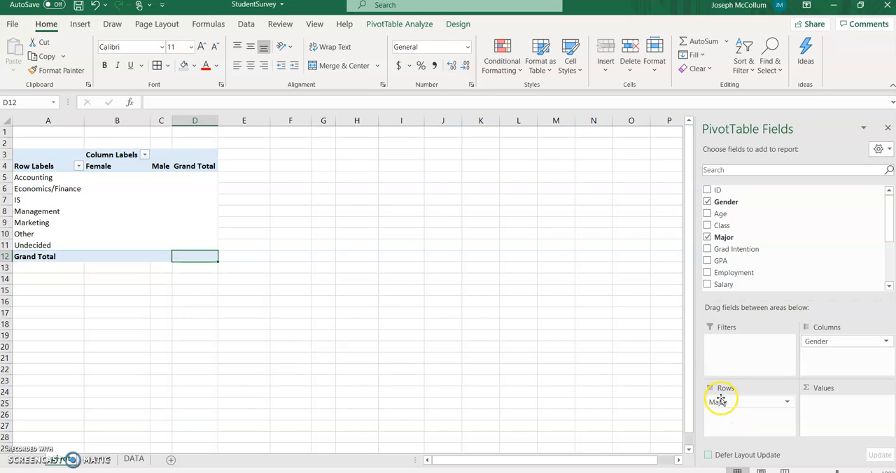
left_click_drag(711, 412, 842, 412)
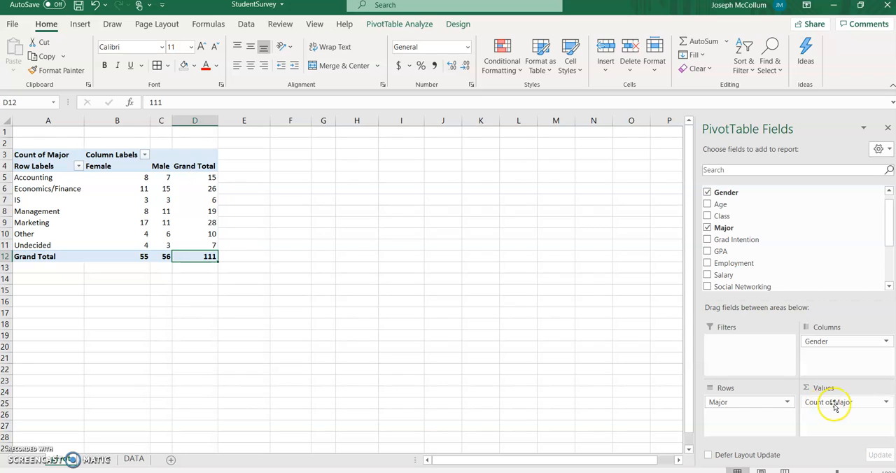
- Change the Major value field's summary calculation to Sum
left_click(885, 405)
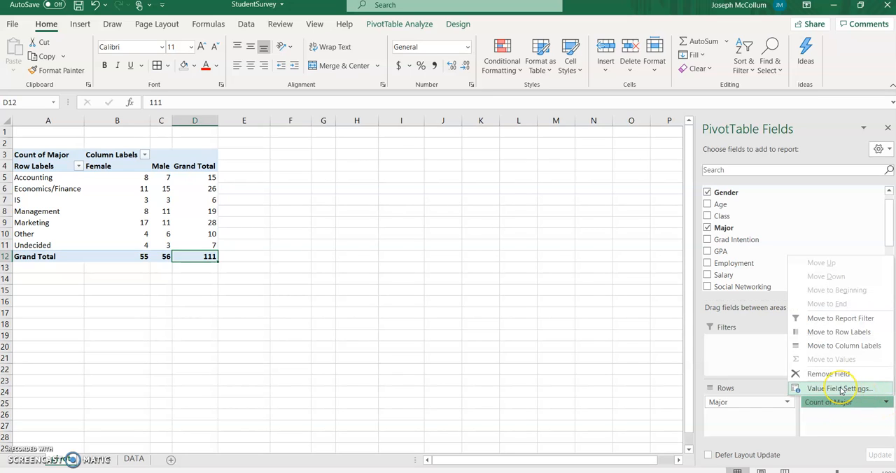
left_click(840, 389)
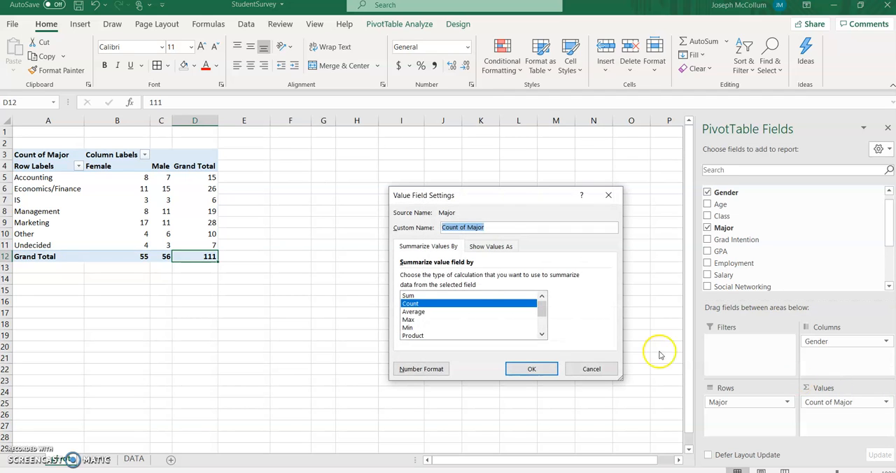
left_click(409, 296)
left_click(532, 368)
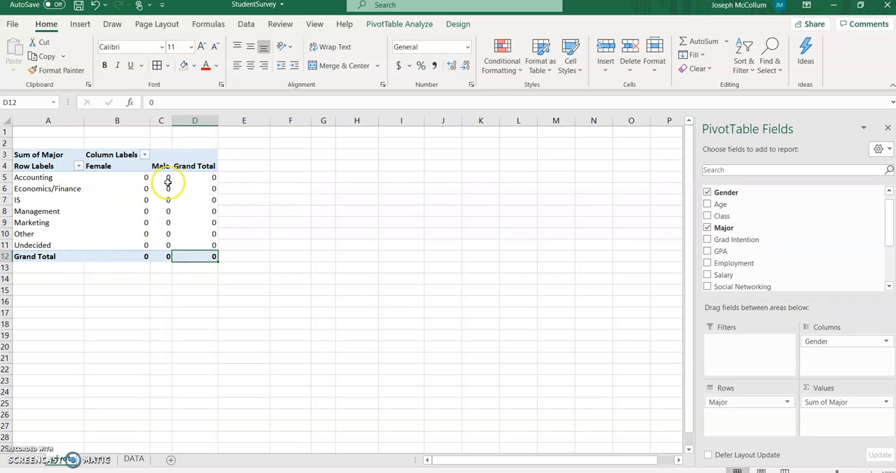
- Set the Major value field's summary calculation back to Count
left_click(885, 401)
left_click(839, 389)
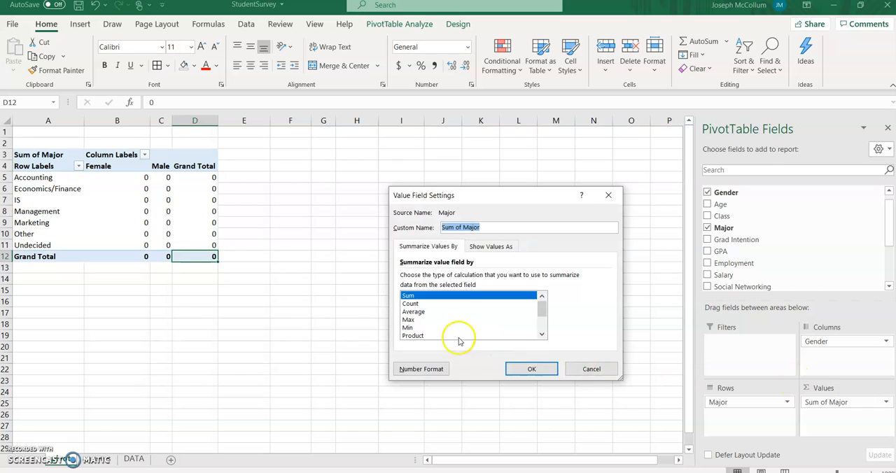
left_click(411, 304)
left_click(526, 369)
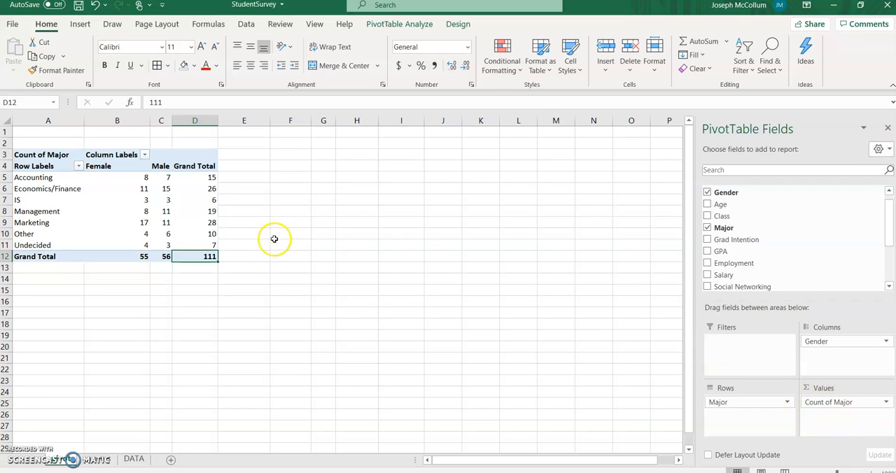
- Copy the PivotTable range A3:D12 and paste it as values at cell B7 on the Graphs sheet
left_click_drag(44, 155, 186, 254)
right_click(148, 183)
left_click(175, 192)
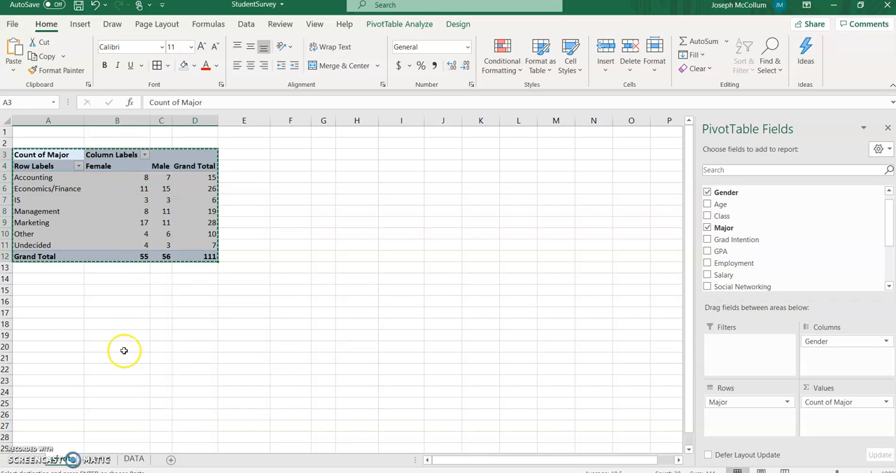
left_click(91, 464)
right_click(74, 200)
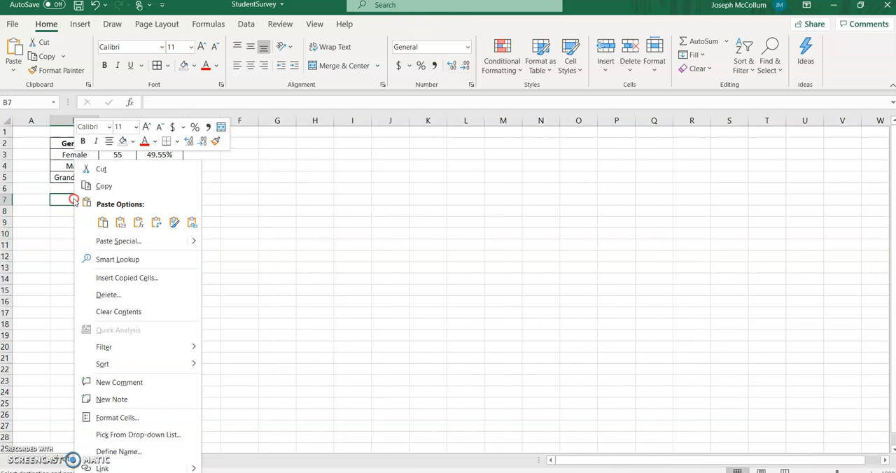
left_click(120, 222)
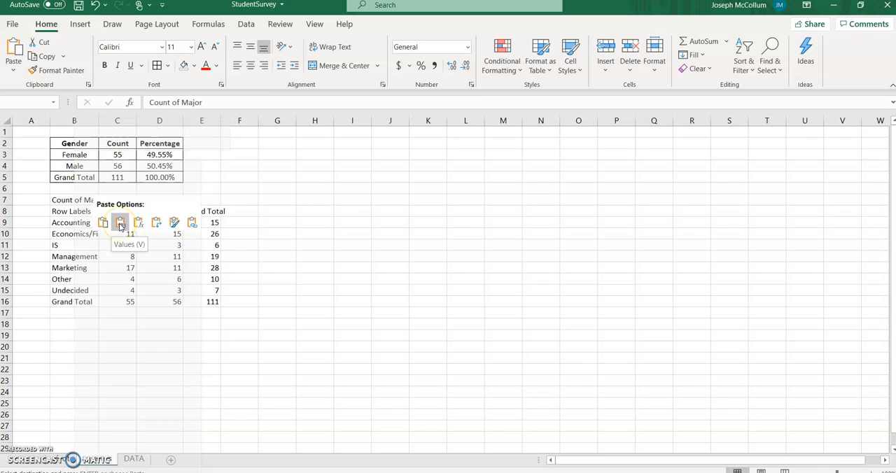
left_click(116, 222)
- Clear cell B7 and relabel the pasted table's headings as Major in B8 and Gender in C7
left_click(87, 200)
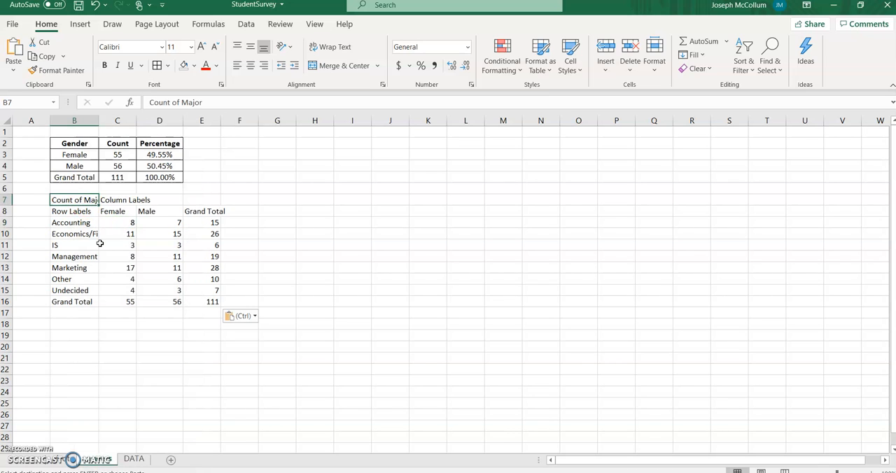
key("Delete")
key("Down")
key("Delete")
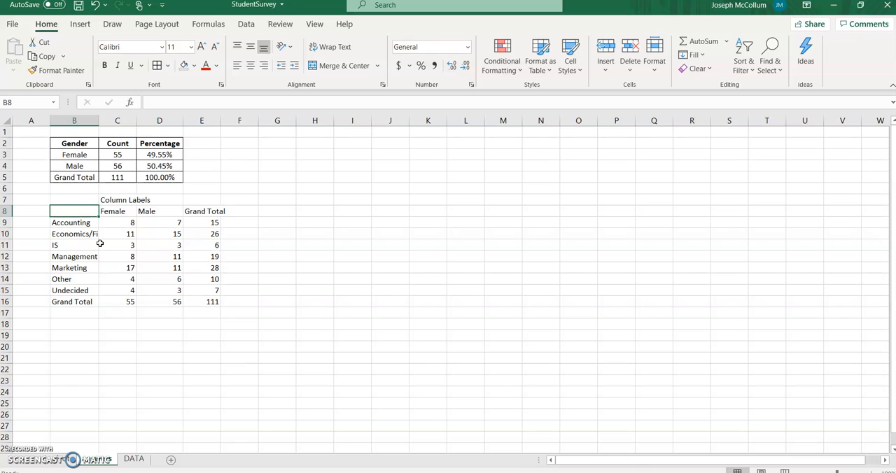
type("Major")
key("Up")
key("Right")
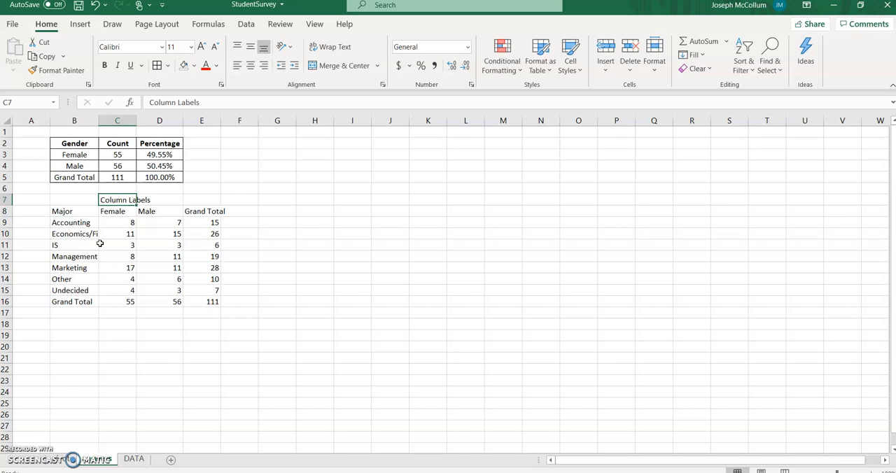
type("Gender")
key("Return")
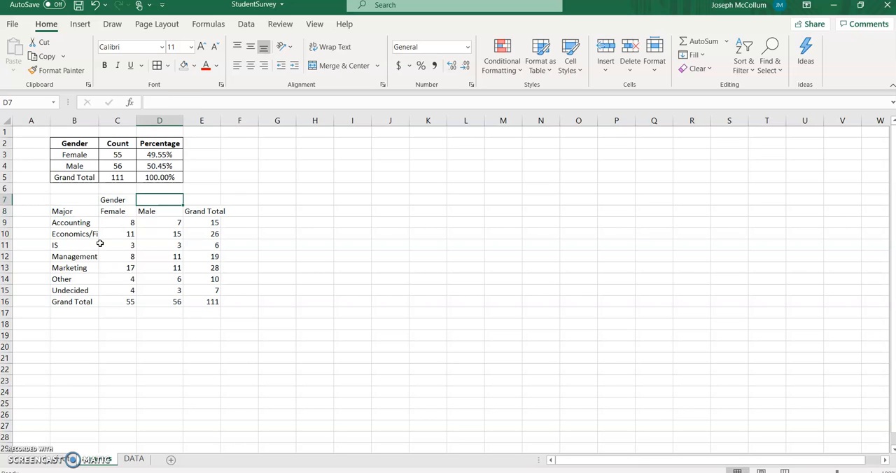
- Apply All Borders to the major-by-gender table in B7:E16 and make its heading rows B7:E8 bold
left_click_drag(86, 200, 210, 300)
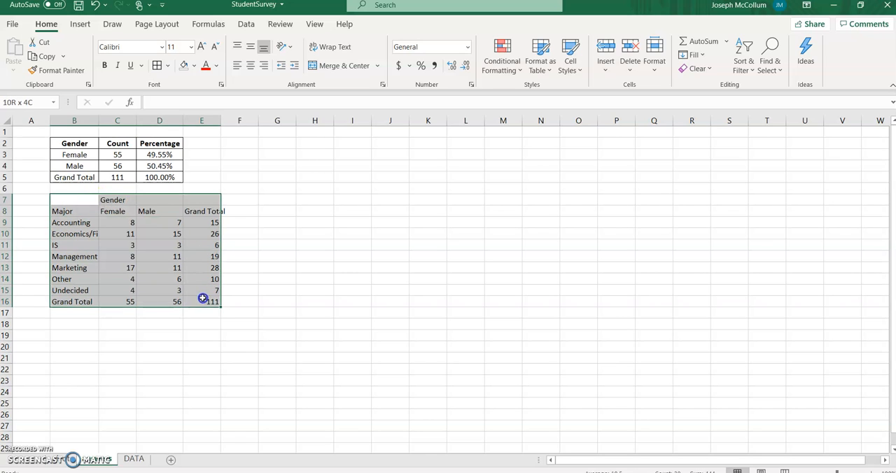
left_click_drag(77, 200, 191, 211)
left_click(104, 65)
left_click(279, 222)
- Widen column E to fit the Grand Total heading and center the contents of cells B7:E16 horizontally
left_click_drag(224, 120, 232, 119)
left_click(91, 200)
left_click_drag(91, 200, 210, 301)
left_click(250, 65)
left_click(293, 209)
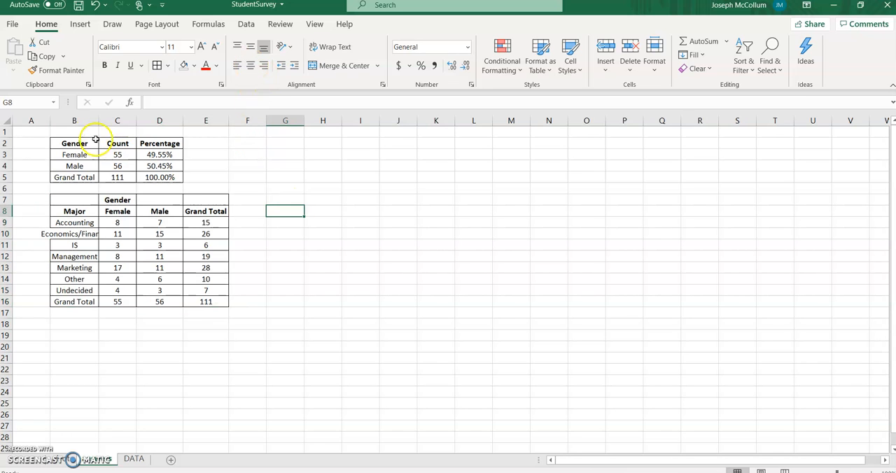
- AutoFit column B to the full Economics/Finance label
double_click(100, 117)
left_click(106, 346)
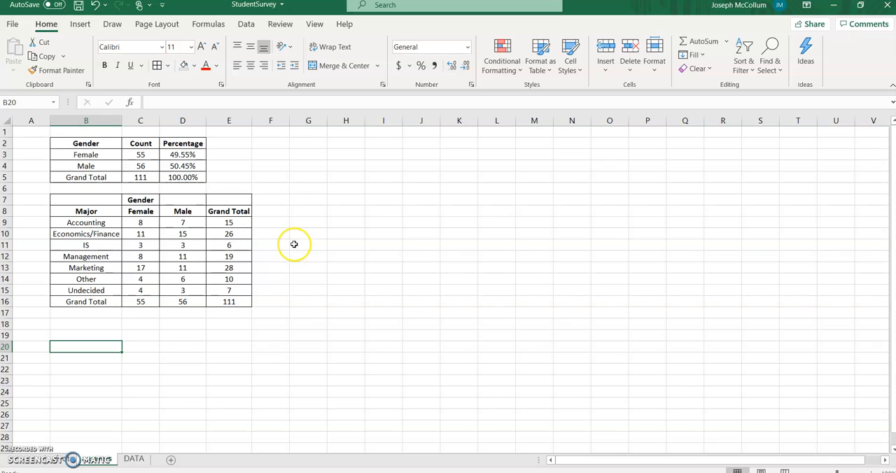
- Merge and center the Gender heading across C7:D7 above the Female and Male columns
left_click(140, 198)
left_click_drag(165, 200, 183, 200)
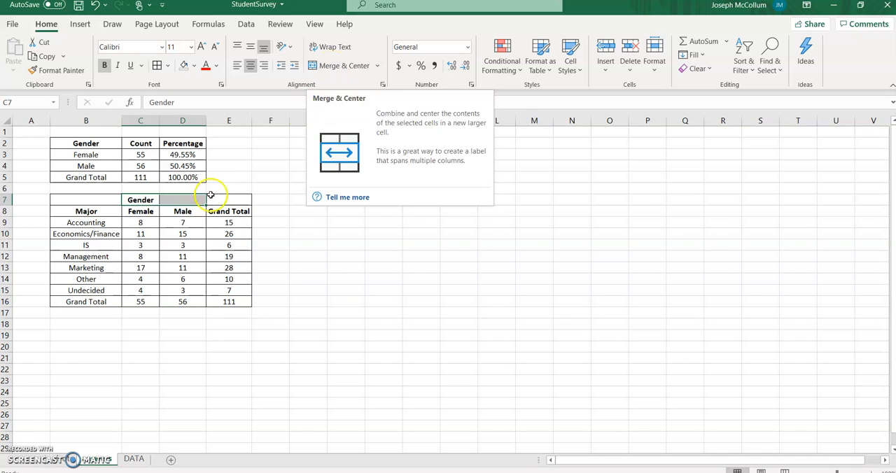
left_click(134, 214)
left_click(137, 201)
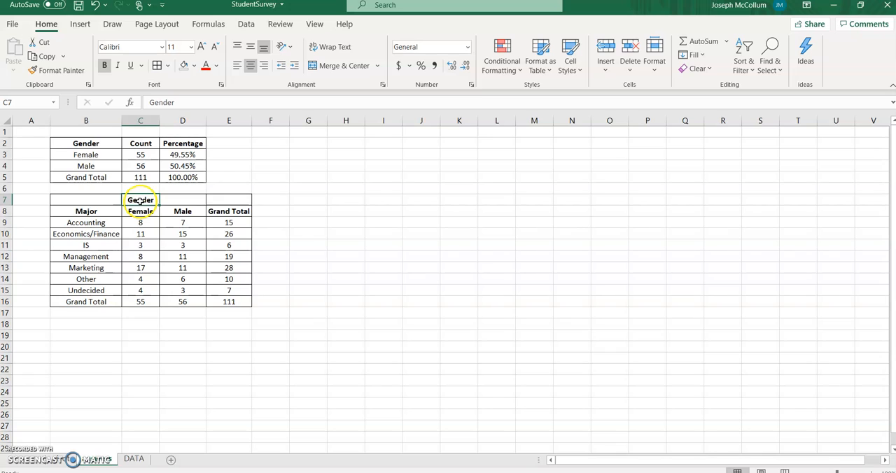
left_click_drag(140, 200, 168, 201)
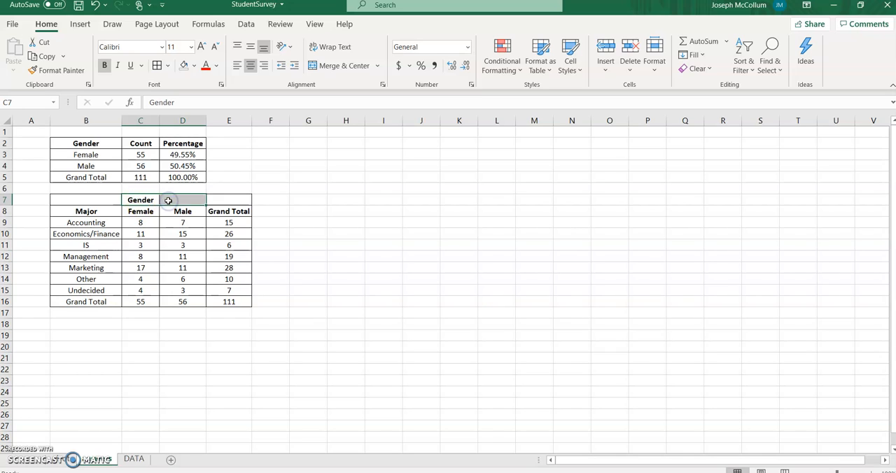
left_click(336, 65)
left_click(277, 221)
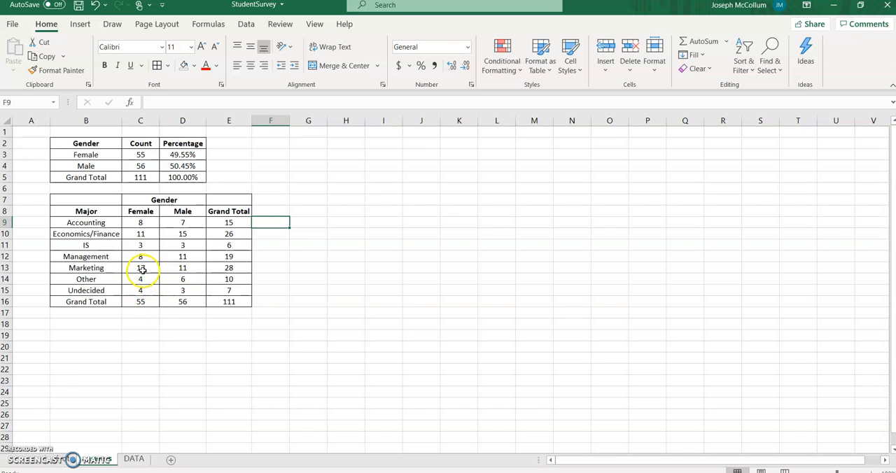
- Fill the Marketing cells B13:D13 and the Economics/Finance cells B10:D10 with yellow
left_click_drag(140, 268, 164, 270)
left_click_drag(81, 268, 177, 268)
left_click(194, 66)
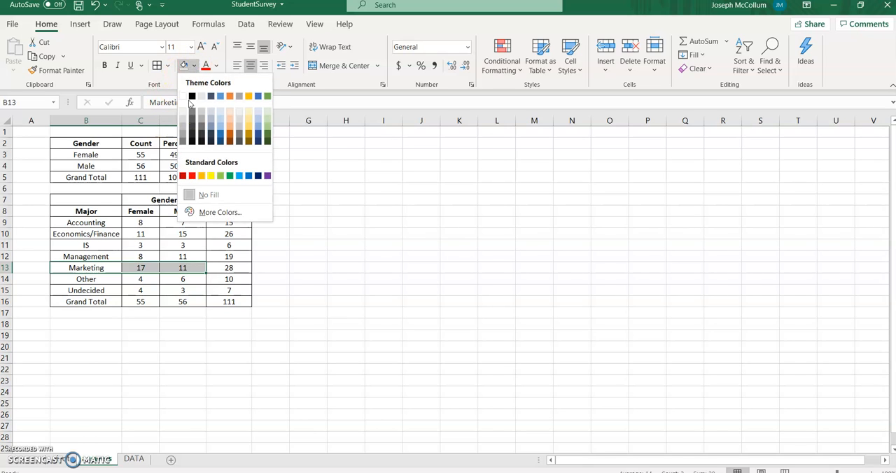
left_click(210, 175)
left_click(270, 268)
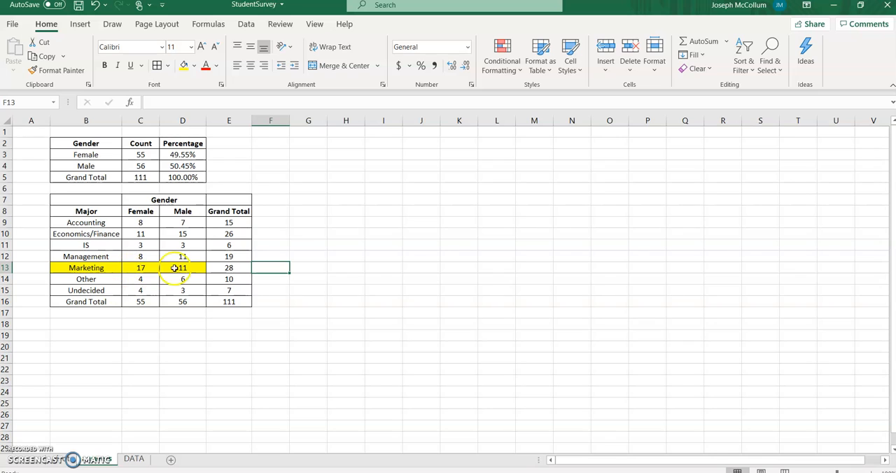
left_click_drag(88, 234, 171, 233)
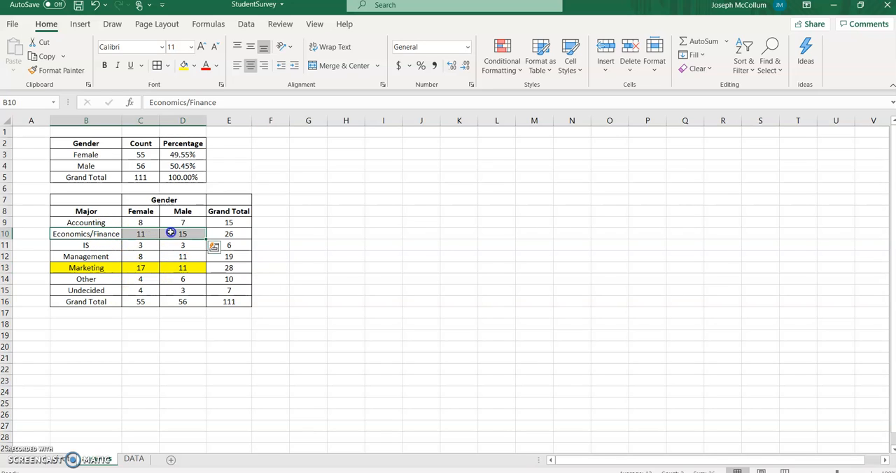
left_click(183, 64)
left_click(301, 222)
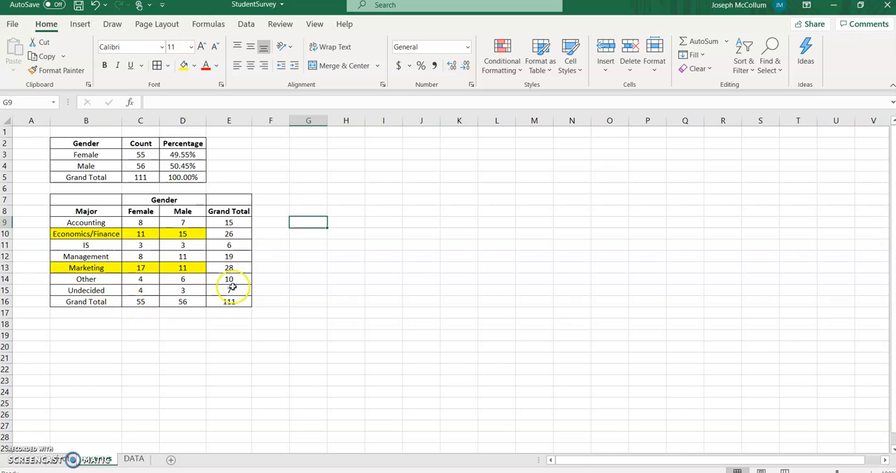
- Clear the PivotTable on the pivot sheet by removing Major from Rows, Gender from Columns and Count of Major from Values
left_click(56, 462)
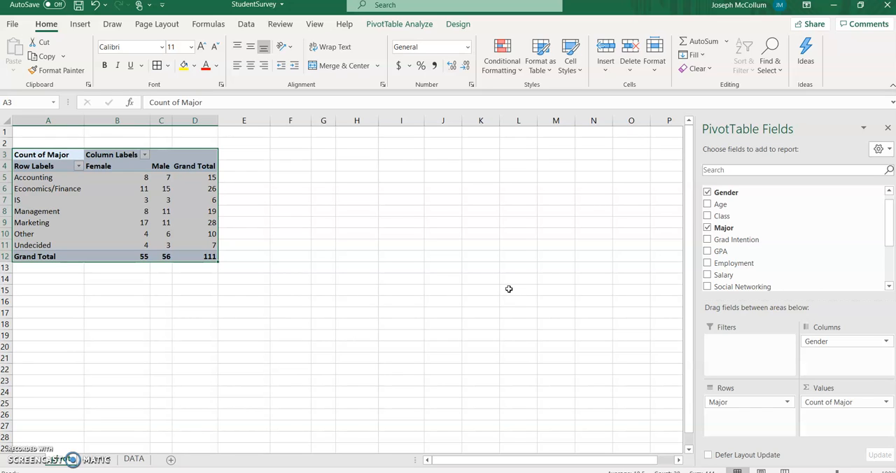
left_click_drag(723, 404, 763, 263)
left_click_drag(819, 341, 811, 241)
left_click_drag(826, 407, 770, 236)
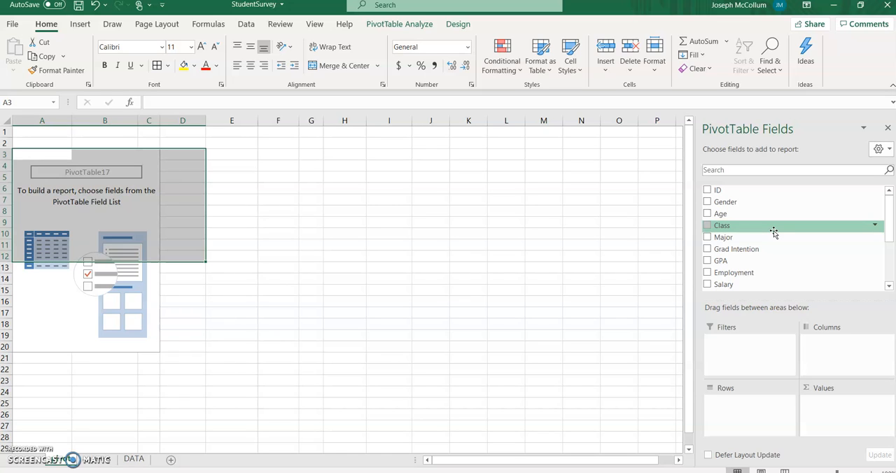
- Add the Age field to both the Rows and the Values of the PivotTable
left_click_drag(774, 232, 733, 404)
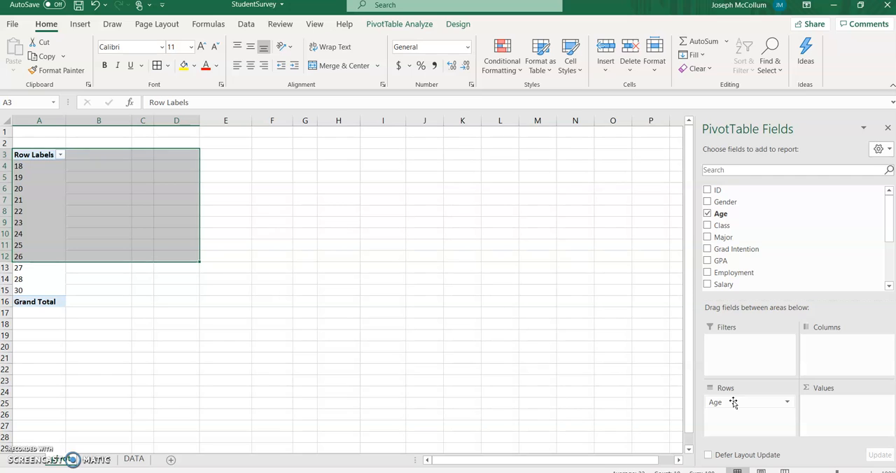
left_click_drag(733, 403, 833, 415)
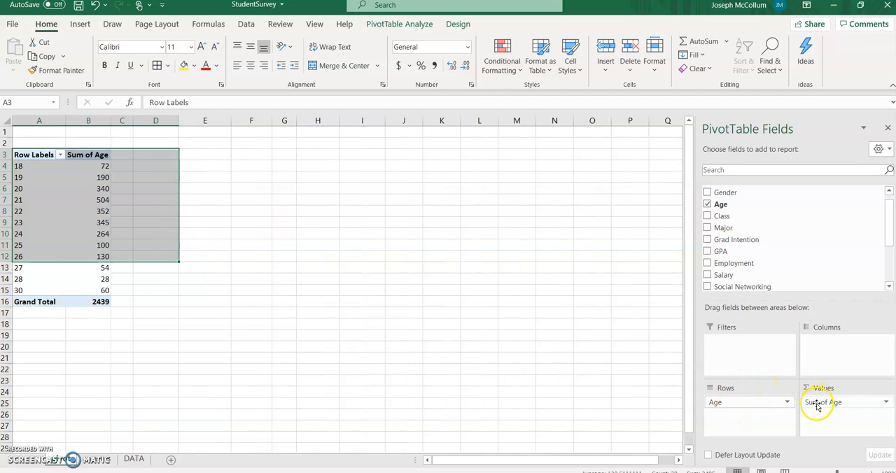
left_click(146, 299)
left_click(94, 301)
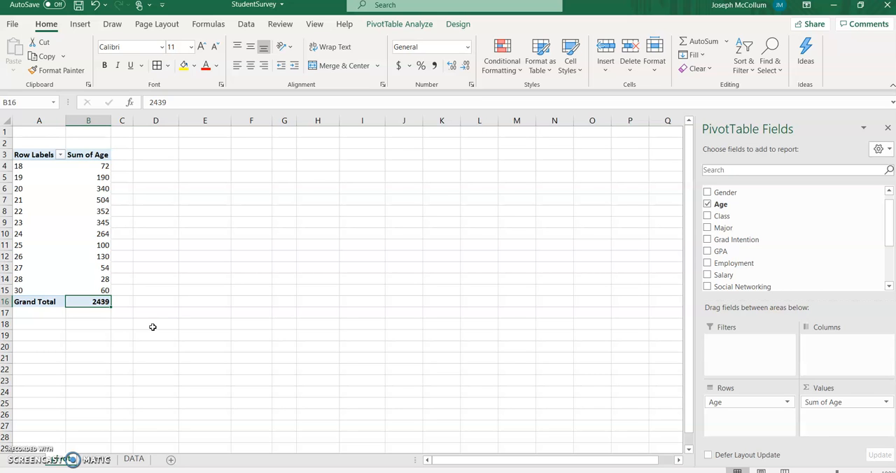
left_click(98, 460)
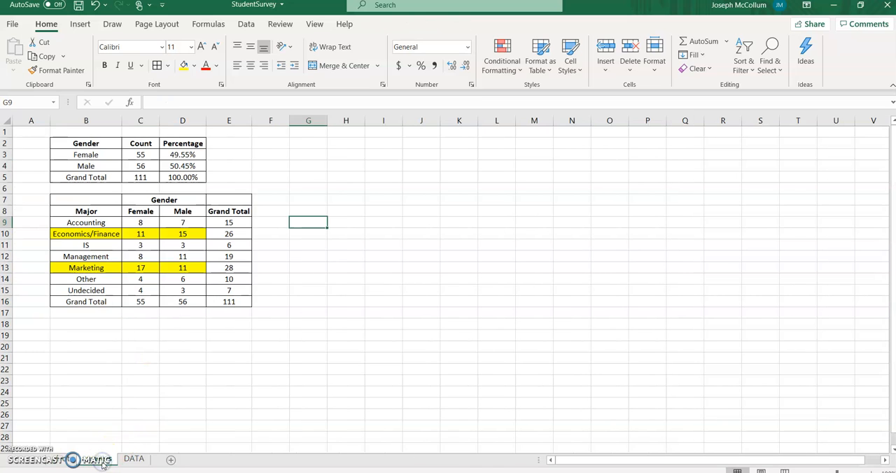
left_click(67, 460)
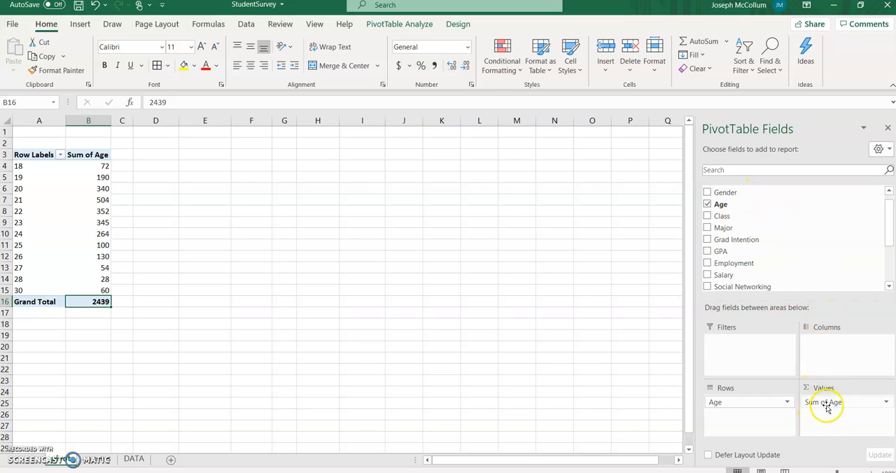
- Summarize the PivotTable's Age value field by Count
left_click(885, 402)
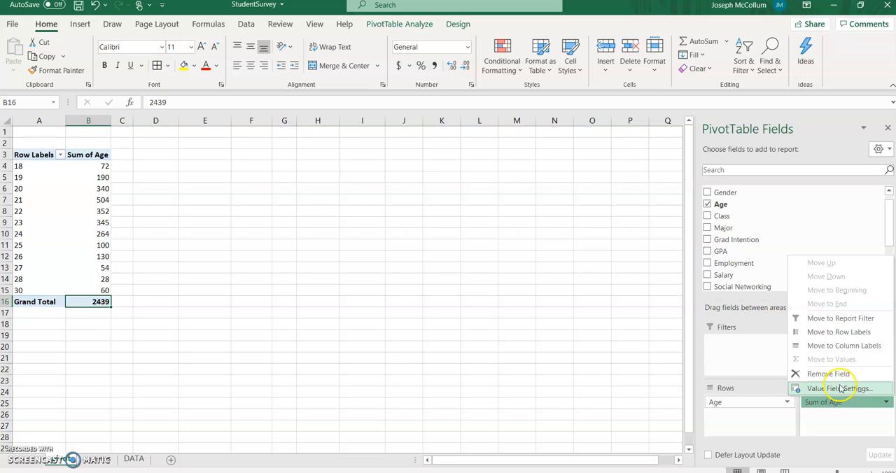
left_click(840, 388)
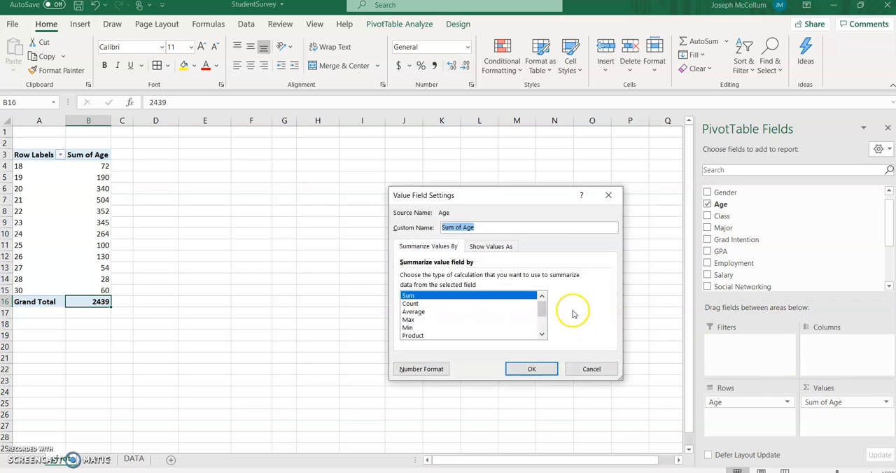
left_click(408, 304)
left_click(522, 369)
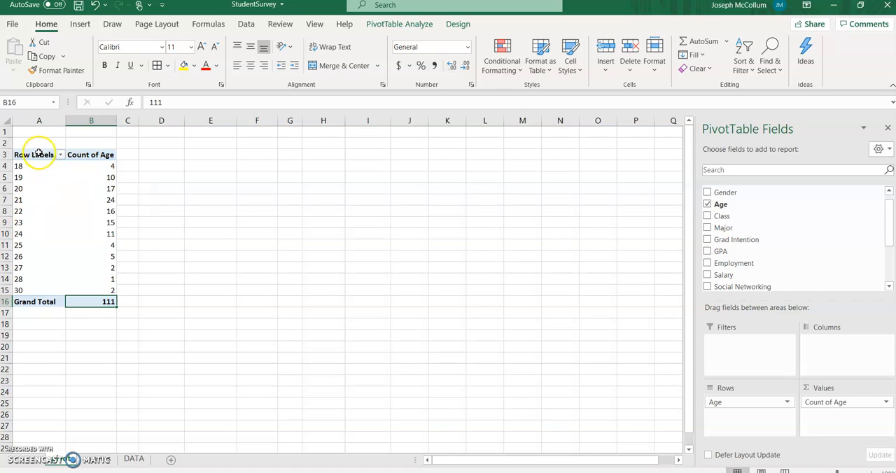
- Copy the age PivotTable A3:B16 and paste it as values at cell H2 of the Graphs sheet
left_click_drag(38, 154, 86, 303)
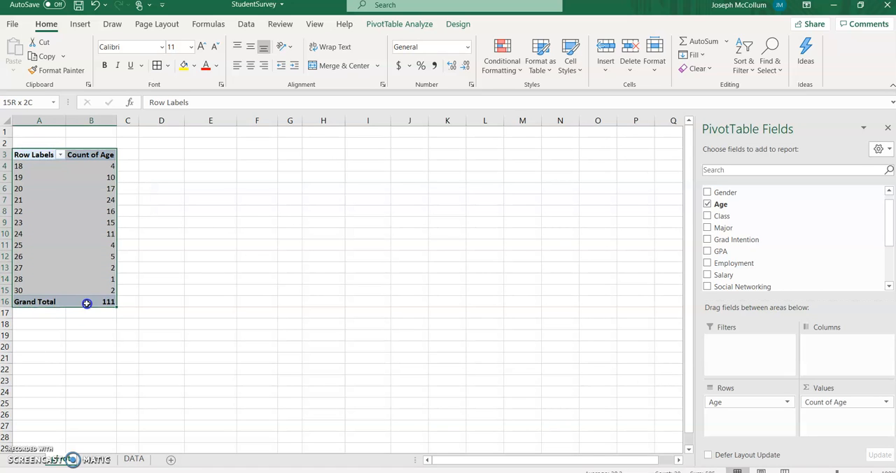
right_click(79, 210)
left_click(98, 218)
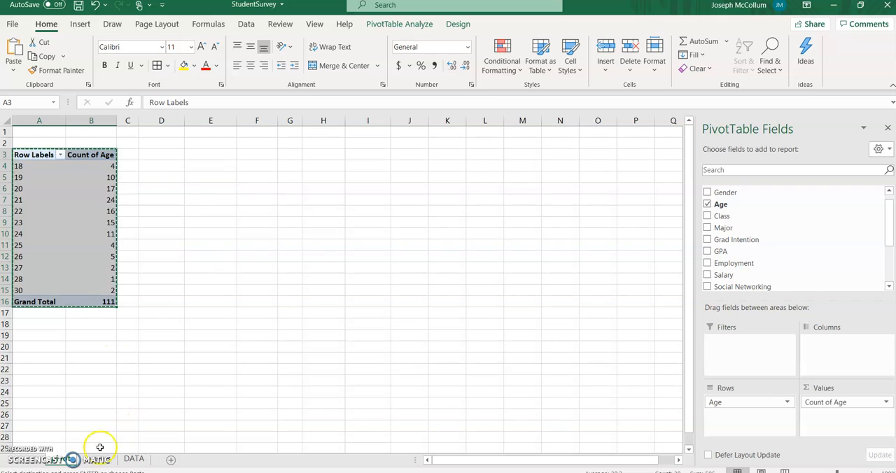
left_click(98, 458)
right_click(348, 142)
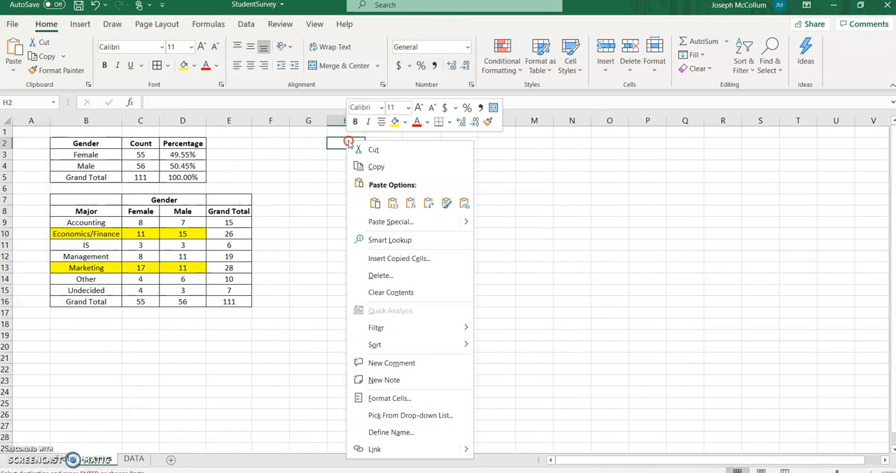
left_click(392, 203)
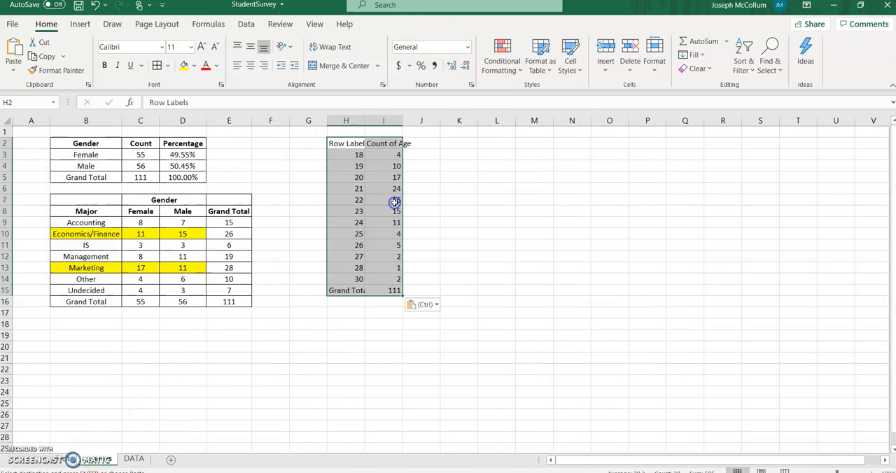
- Relabel the pasted table's headings as Age in H2 and Count in I2, and AutoFit column H
left_click(354, 144)
type("Age")
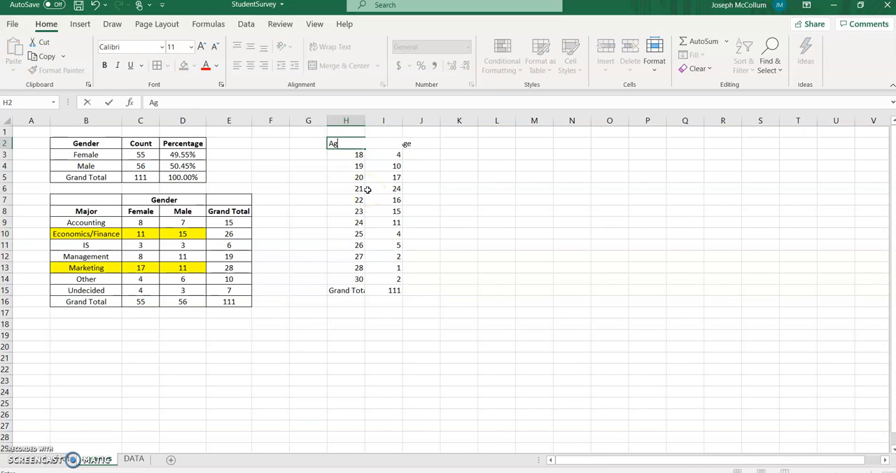
key("Tab")
type("Cou")
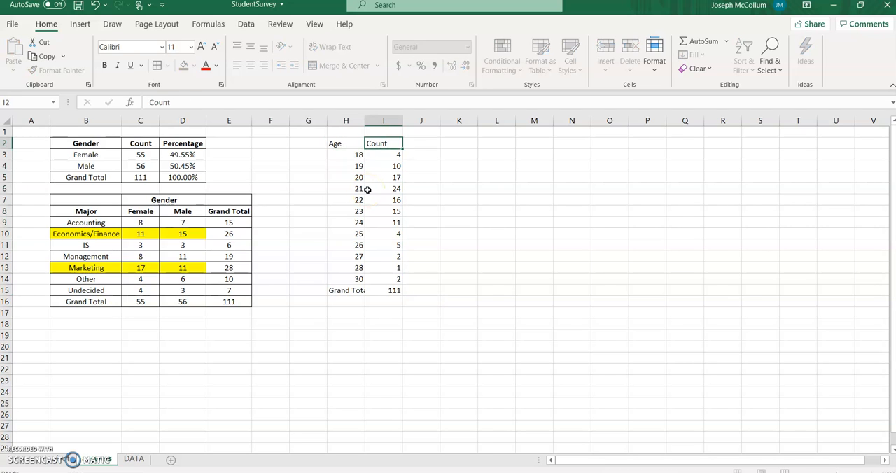
key("Return")
double_click(365, 120)
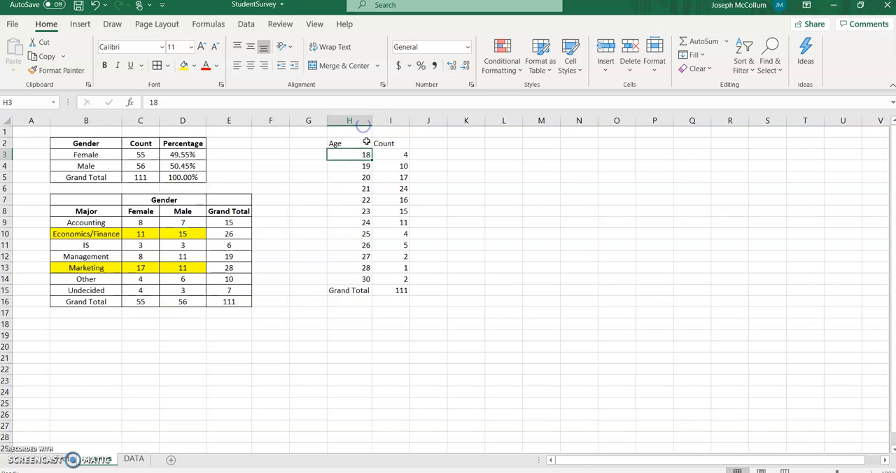
- Apply All Borders to the age table in H2:I15 and make its headings H2:I2 bold
left_click_drag(362, 144, 385, 291)
left_click(157, 65)
left_click(464, 211)
left_click_drag(346, 144, 382, 144)
left_click(105, 65)
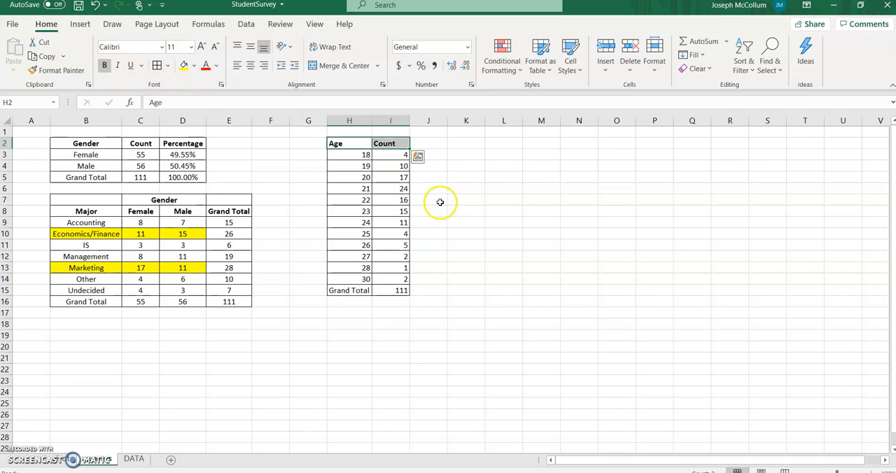
left_click(439, 203)
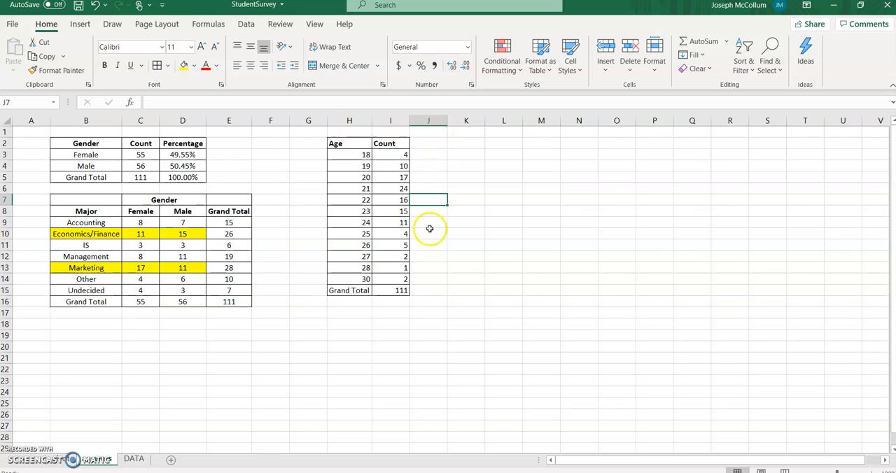
- Center the contents of the age table in H2:I15 horizontally
left_click_drag(346, 142, 384, 290)
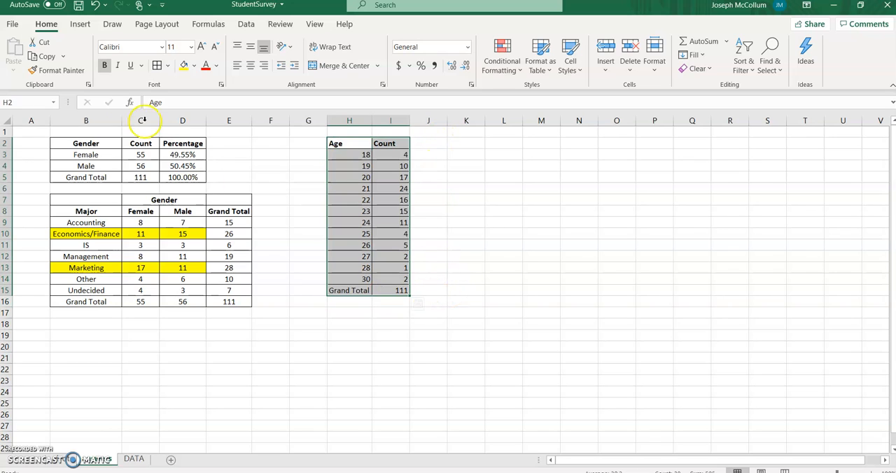
left_click(250, 65)
left_click(442, 199)
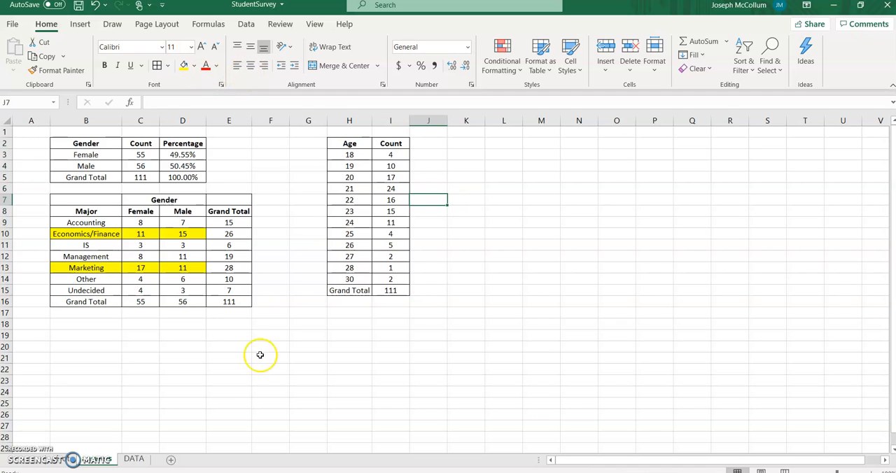
left_click(72, 460)
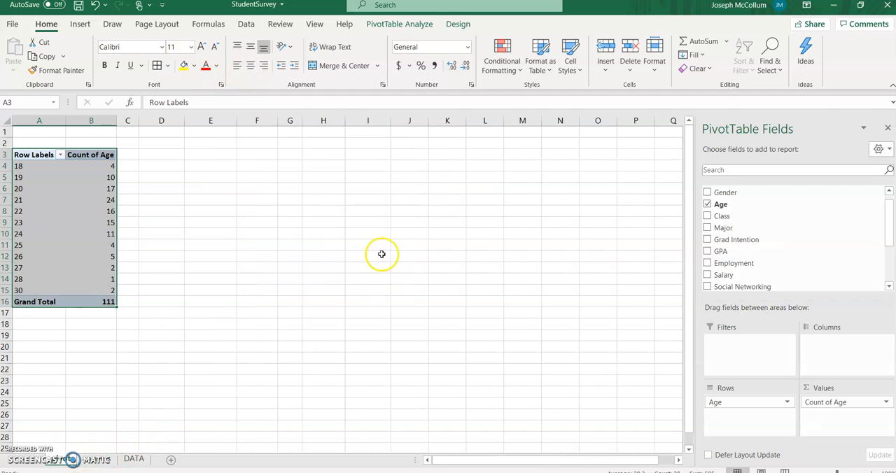
left_click(380, 247)
left_click(56, 226)
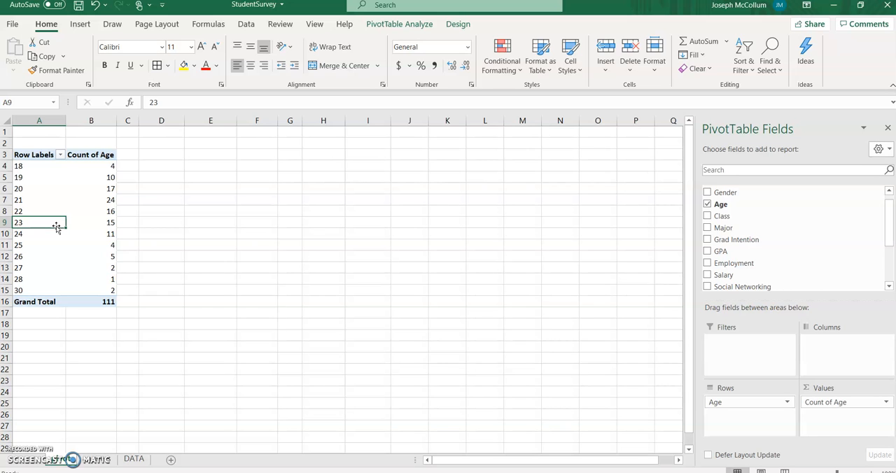
left_click(98, 459)
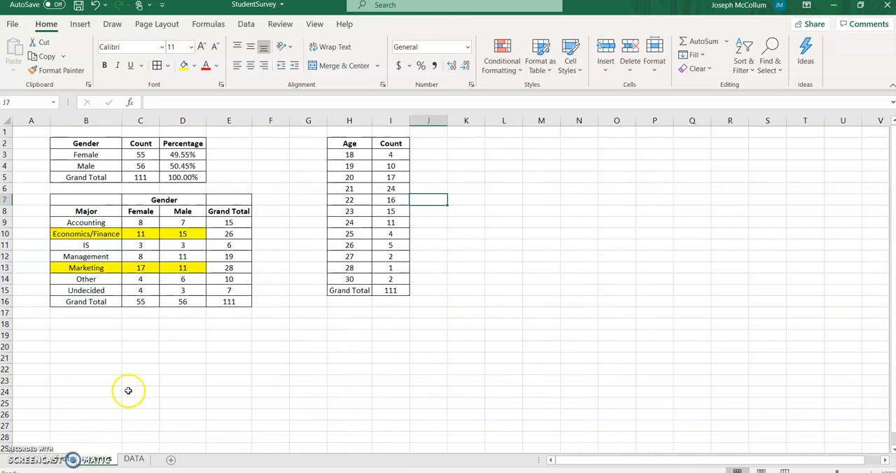
left_click(126, 256)
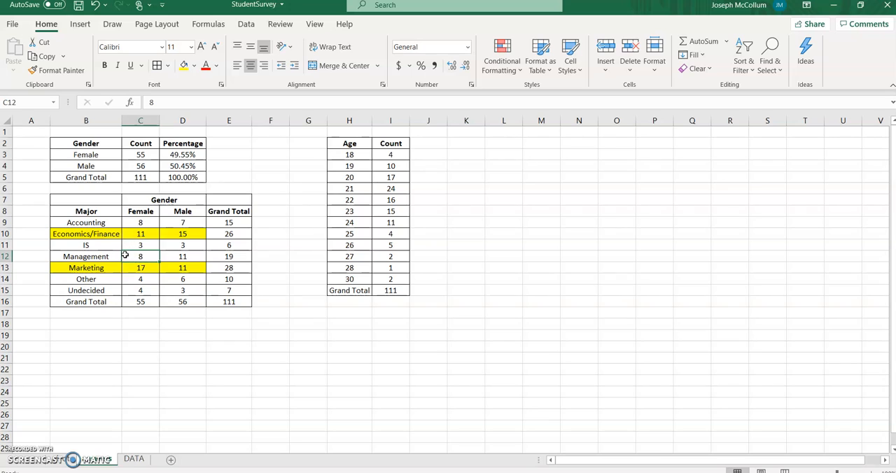